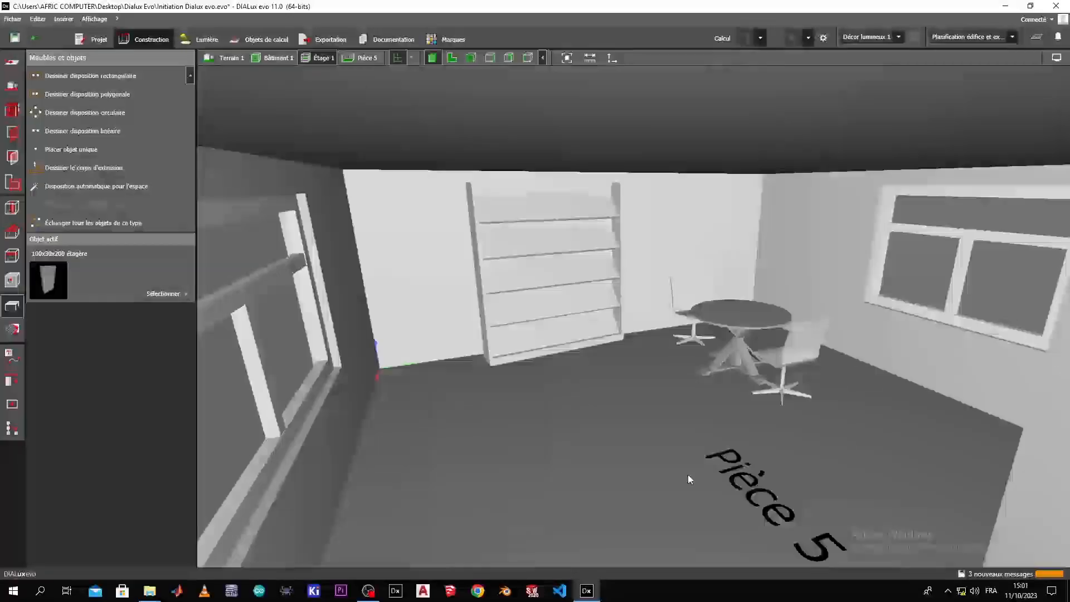
{"action": "right_click_drag", "start_coordinate": [687, 474], "coordinate": [603, 443]}
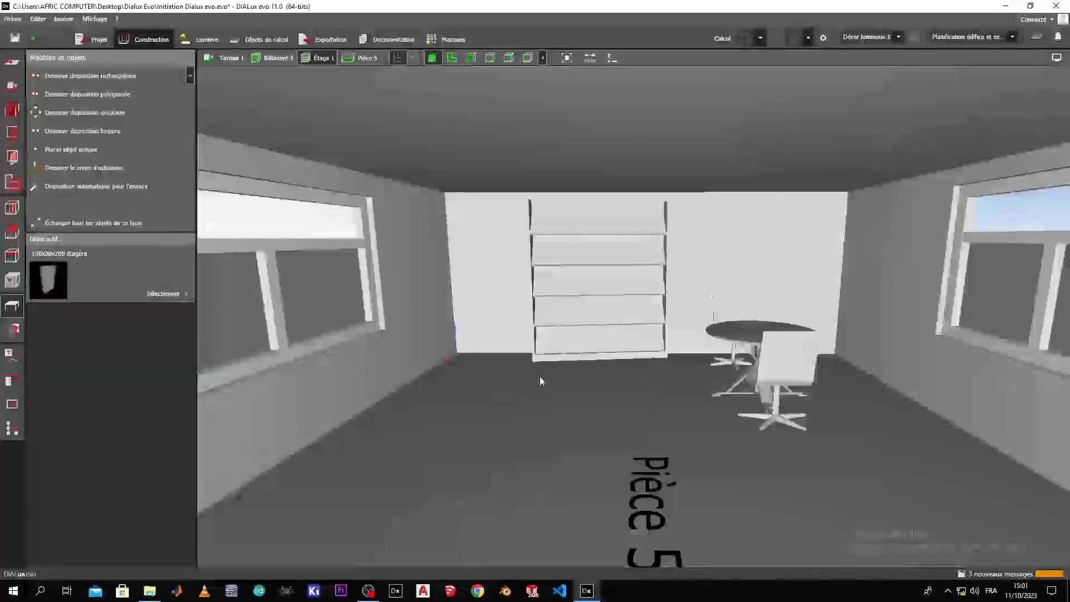
{"action": "left_click", "coordinate": [566, 345]}
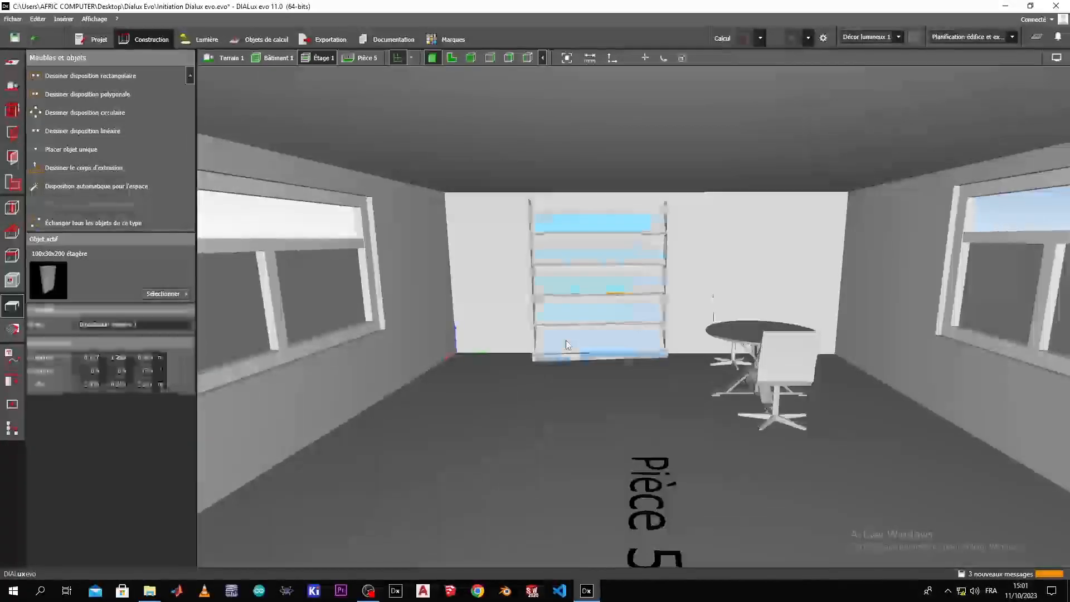
{"action": "right_click_drag", "start_coordinate": [566, 345], "coordinate": [596, 356]}
{"action": "left_click", "coordinate": [471, 437]}
Step: Place a single Sofa Timaru Hoff N261016 on the floor of Pièce 5, near the window wall
{"action": "left_click", "coordinate": [162, 294]}
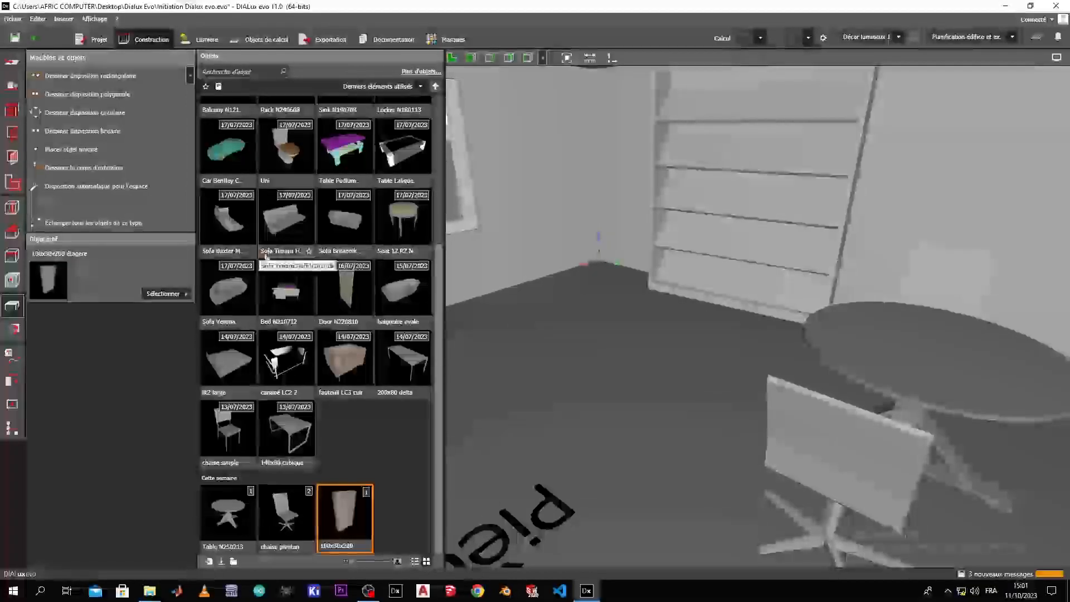
{"action": "scroll", "coordinate": [307, 241], "scroll_direction": "up", "scroll_amount": 3}
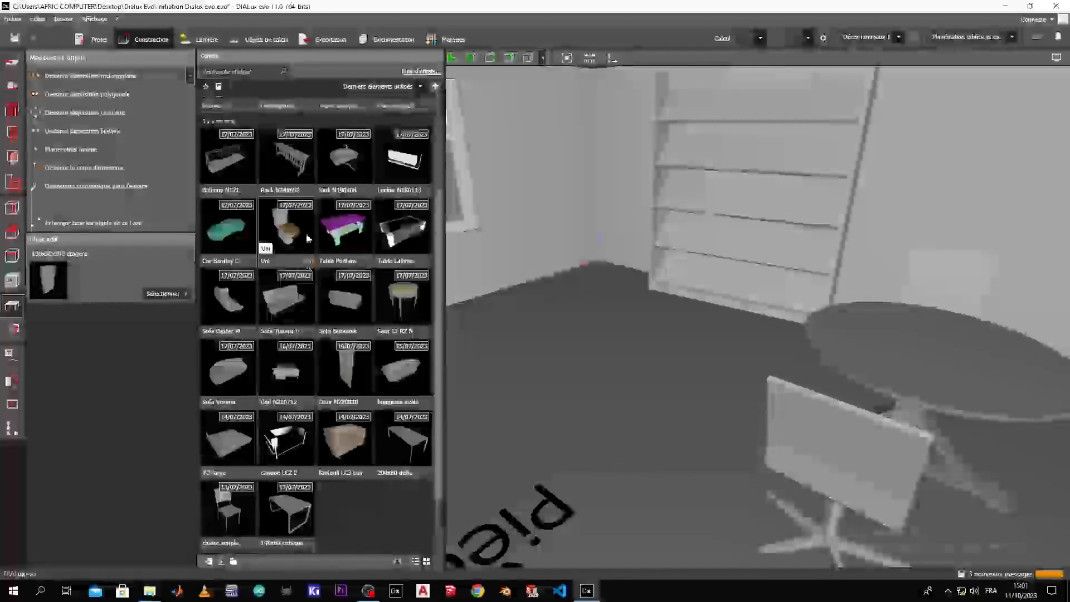
{"action": "scroll", "coordinate": [307, 238], "scroll_direction": "down", "scroll_amount": 2}
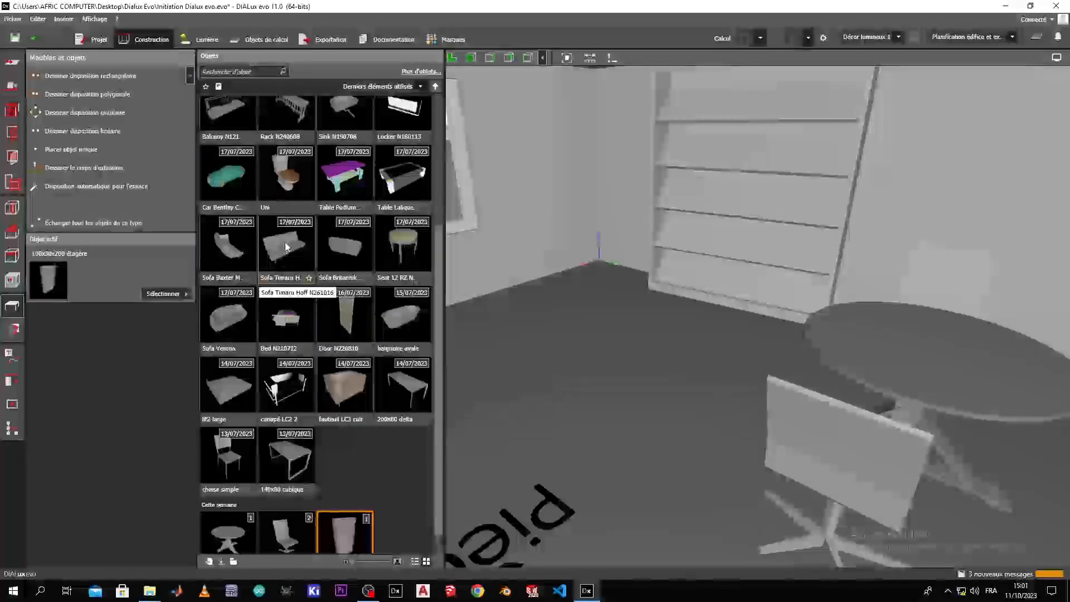
{"action": "left_click", "coordinate": [285, 245]}
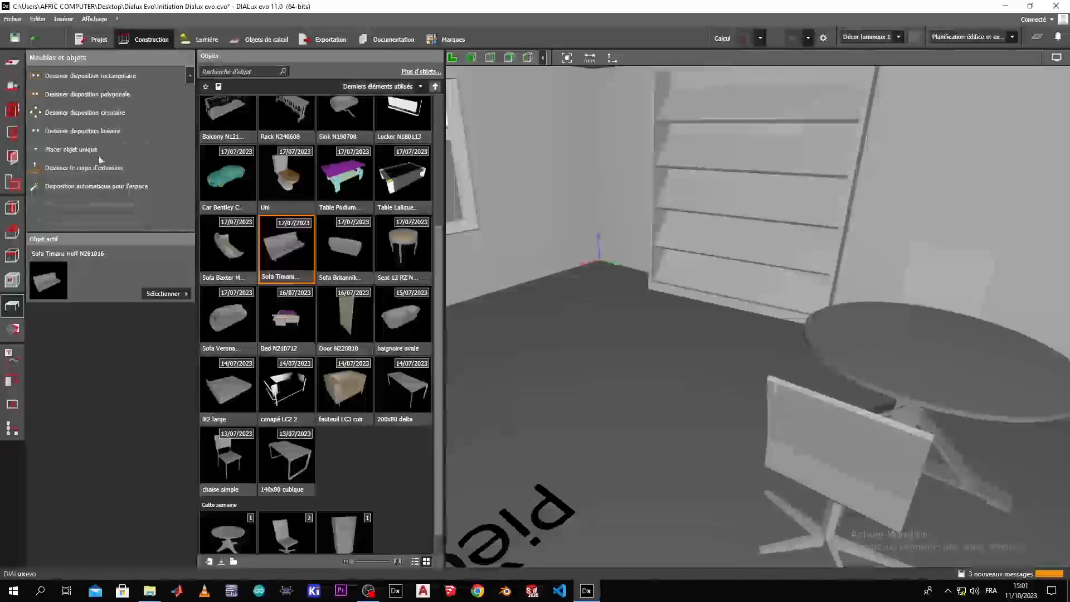
{"action": "left_click", "coordinate": [83, 151]}
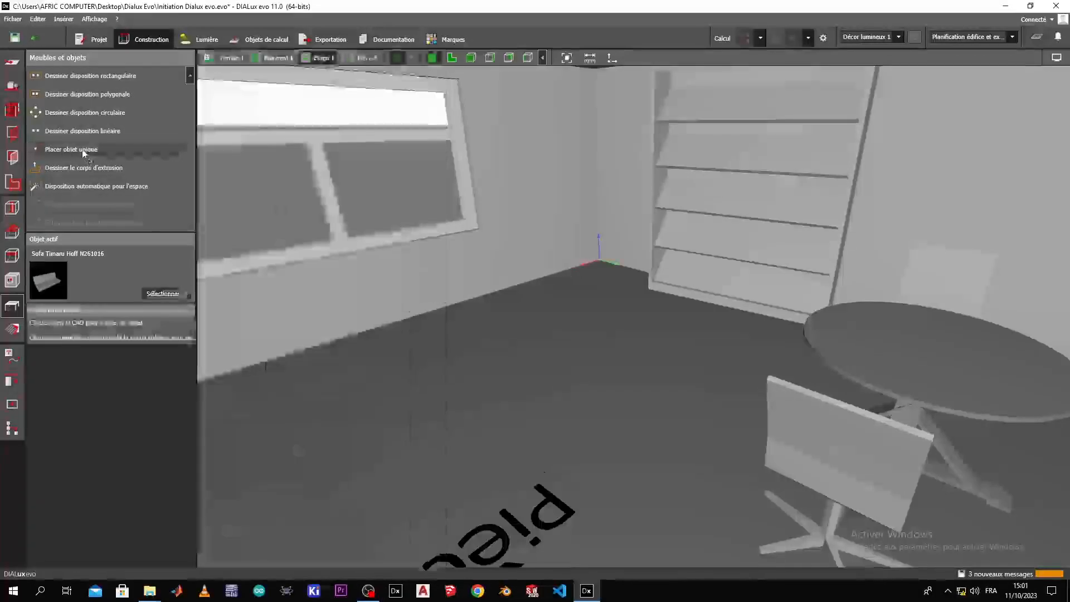
{"action": "left_click", "coordinate": [326, 356]}
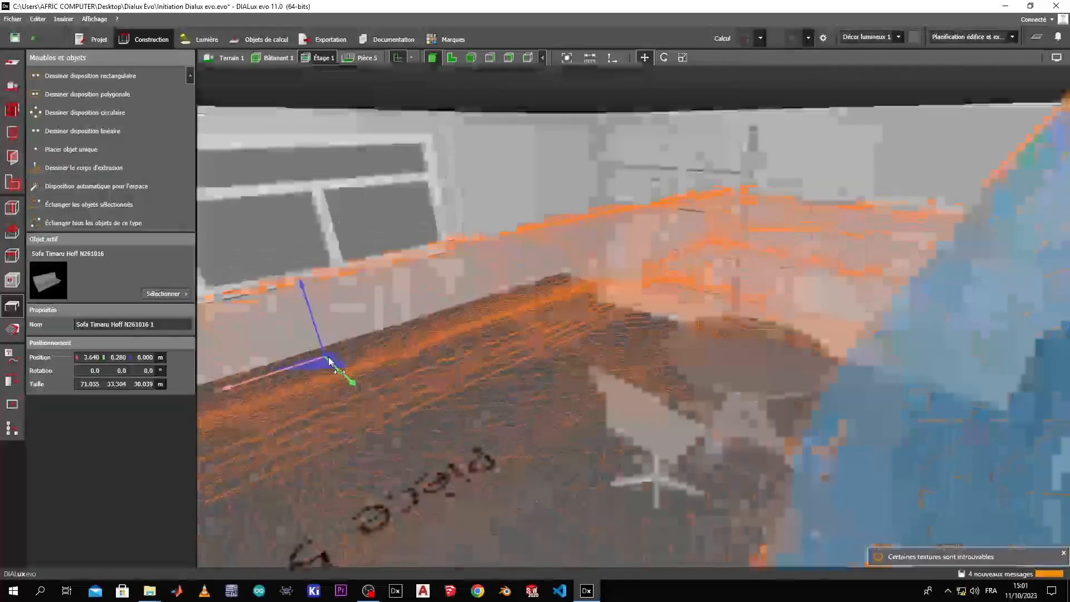
Step: Scale the placed sofa down to about 7.319 x 3.431 x 3.095 m
{"action": "scroll", "coordinate": [329, 361], "scroll_direction": "down", "scroll_amount": 5}
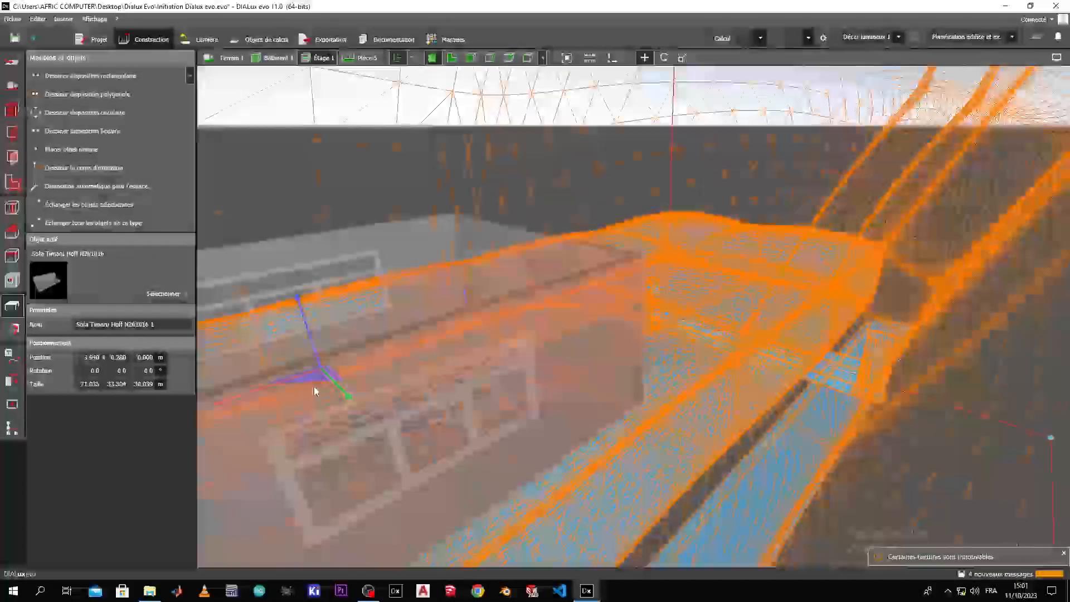
{"action": "scroll", "coordinate": [315, 390], "scroll_direction": "down", "scroll_amount": 5}
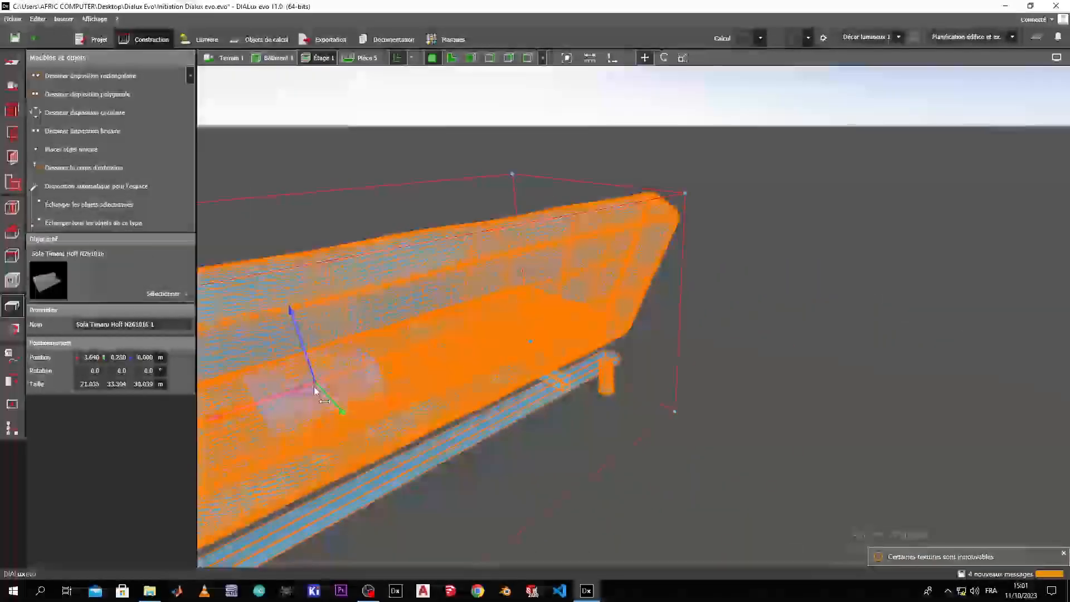
{"action": "scroll", "coordinate": [313, 386], "scroll_direction": "down", "scroll_amount": 2}
{"action": "middle_click_drag", "start_coordinate": [313, 386], "coordinate": [588, 310]}
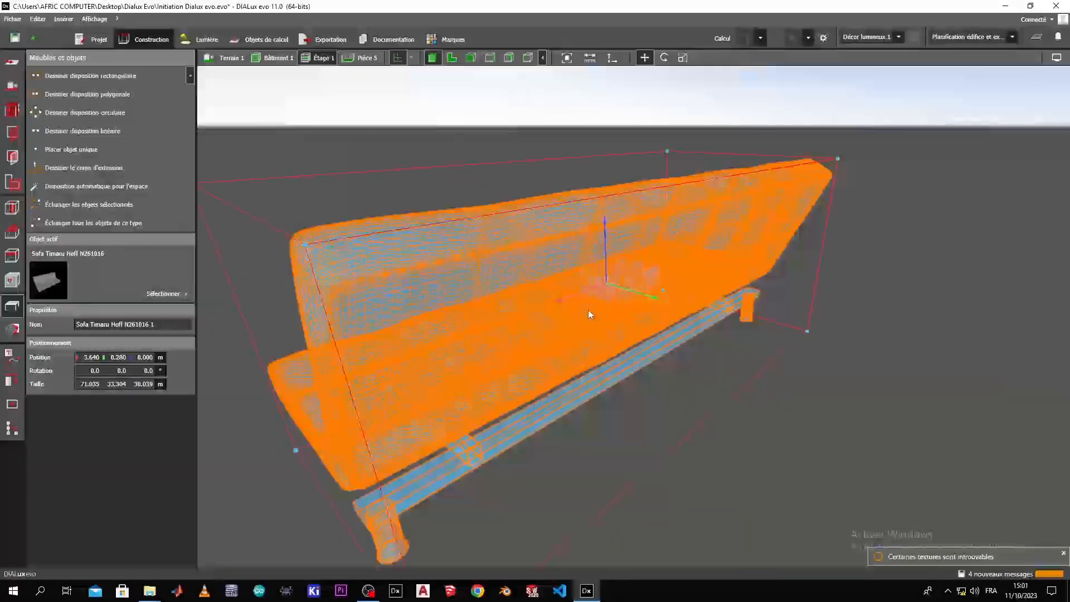
{"action": "left_click", "coordinate": [682, 57]}
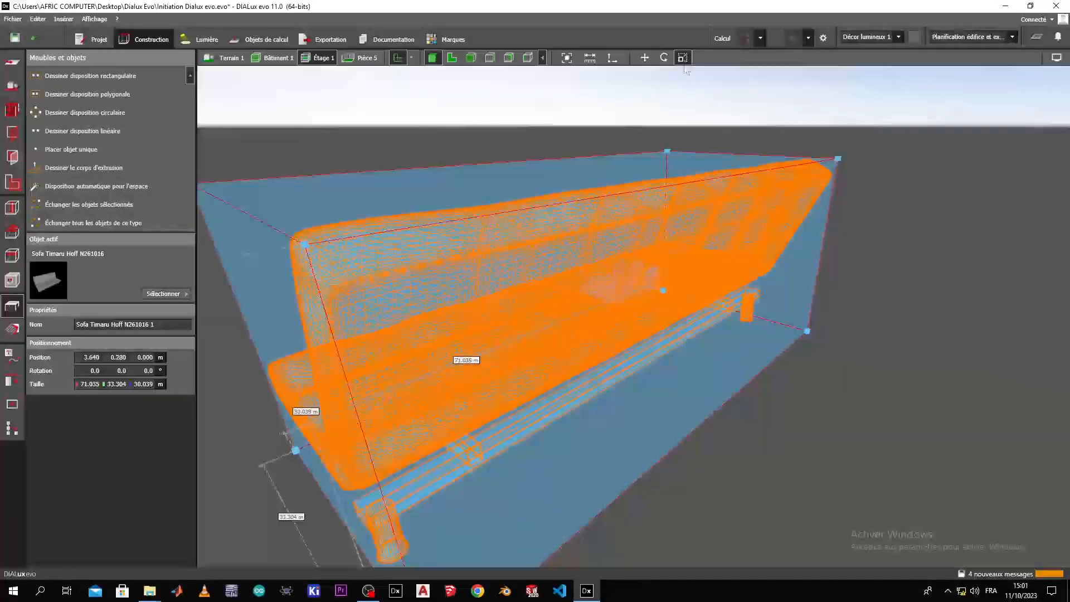
{"action": "scroll", "coordinate": [571, 277], "scroll_direction": "down", "scroll_amount": 2}
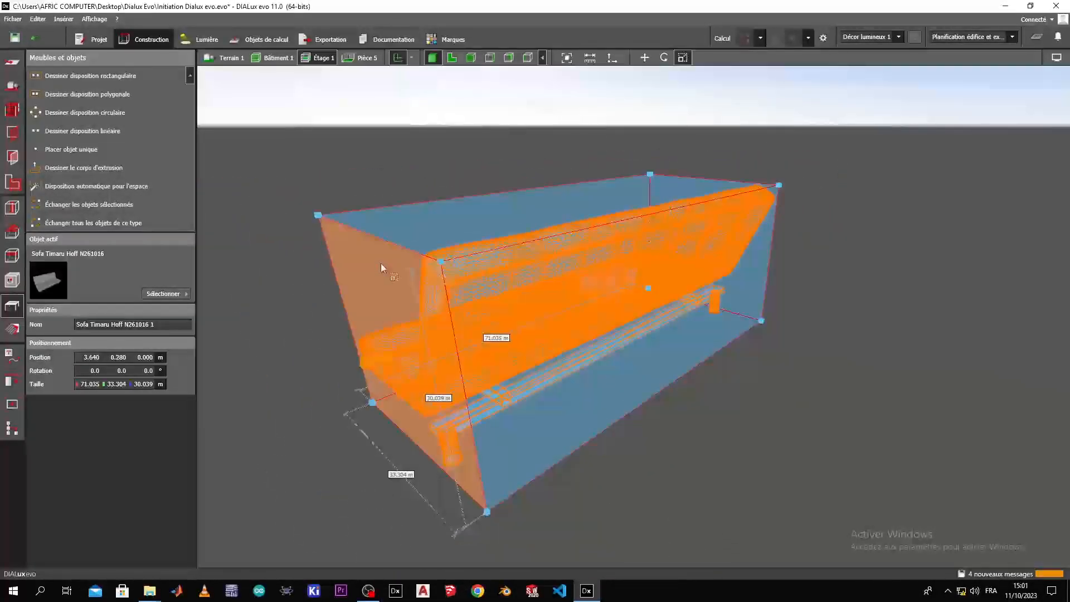
{"action": "scroll", "coordinate": [508, 273], "scroll_direction": "down", "scroll_amount": 2}
{"action": "scroll", "coordinate": [508, 273], "scroll_direction": "down", "scroll_amount": 5}
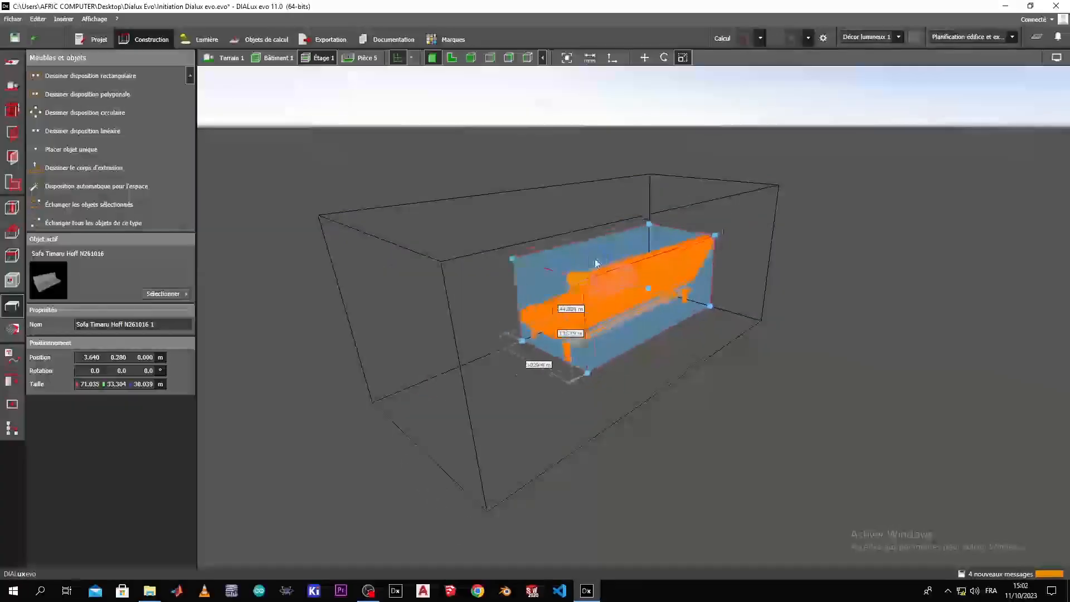
{"action": "scroll", "coordinate": [639, 293], "scroll_direction": "up", "scroll_amount": 5}
{"action": "scroll", "coordinate": [637, 294], "scroll_direction": "up", "scroll_amount": 5}
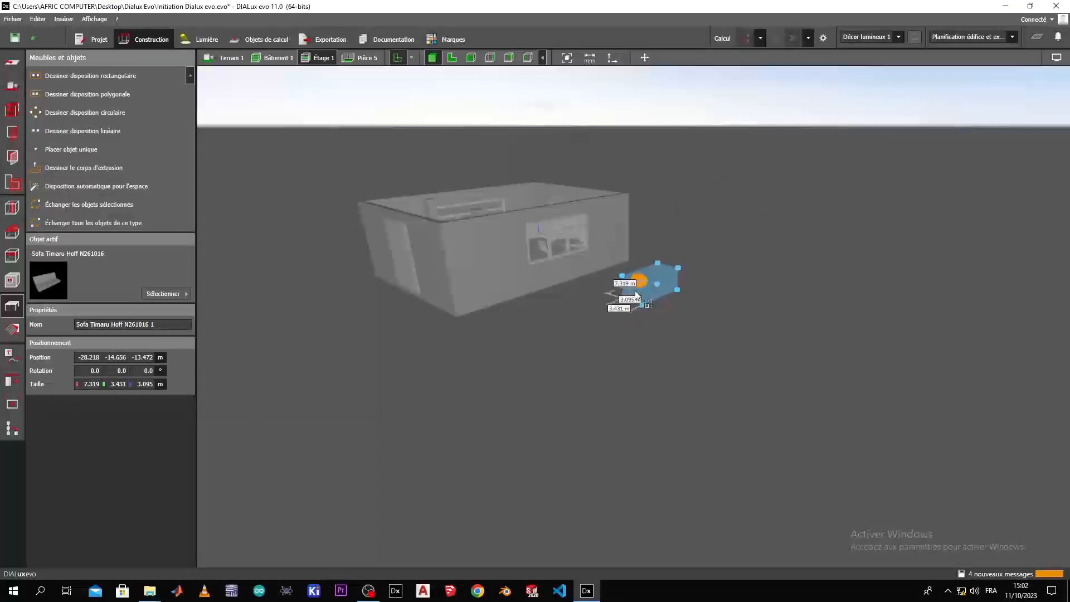
{"action": "scroll", "coordinate": [637, 294], "scroll_direction": "down", "scroll_amount": 2}
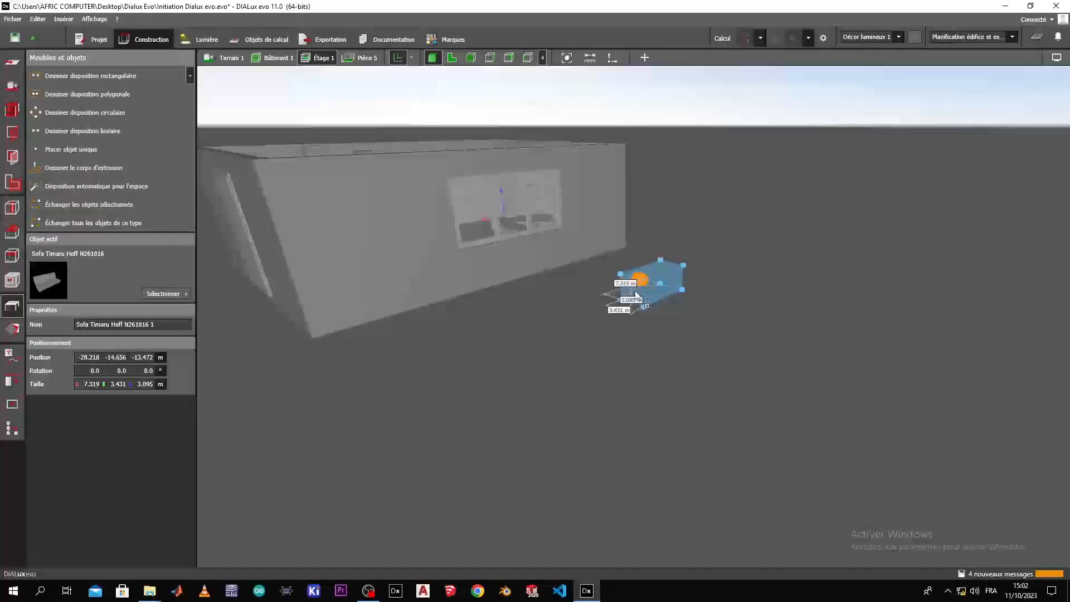
Step: Move the reduced sofa along its Y and Z axes to about Y -54.000 m and Z -8.000 m
{"action": "left_click", "coordinate": [647, 62]}
{"action": "left_click_drag", "start_coordinate": [707, 301], "coordinate": [546, 250]}
{"action": "scroll", "coordinate": [465, 229], "scroll_direction": "up", "scroll_amount": 8}
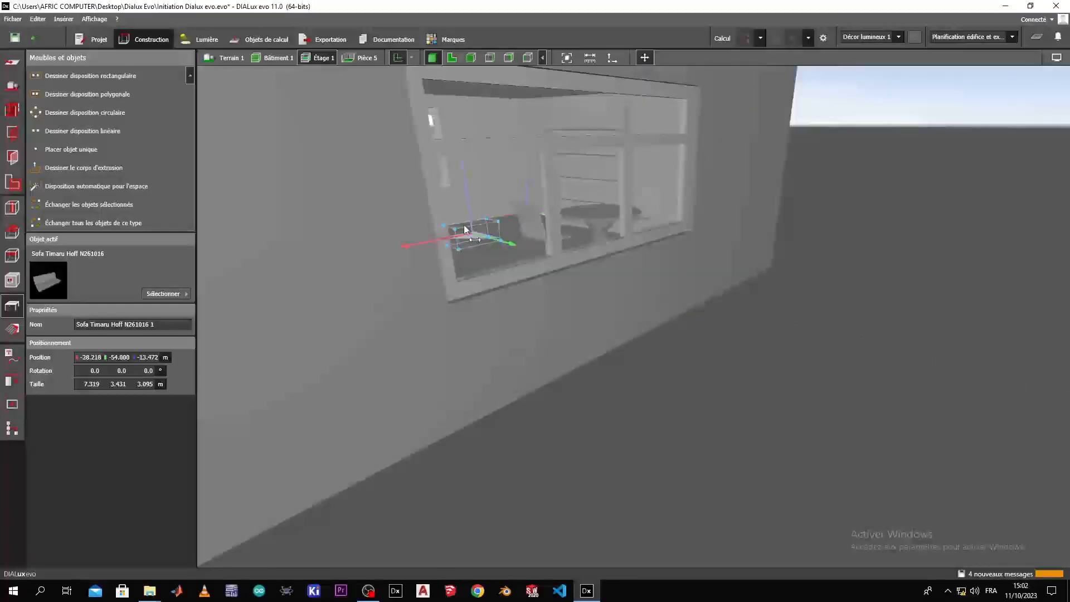
{"action": "scroll", "coordinate": [462, 244], "scroll_direction": "down", "scroll_amount": 3}
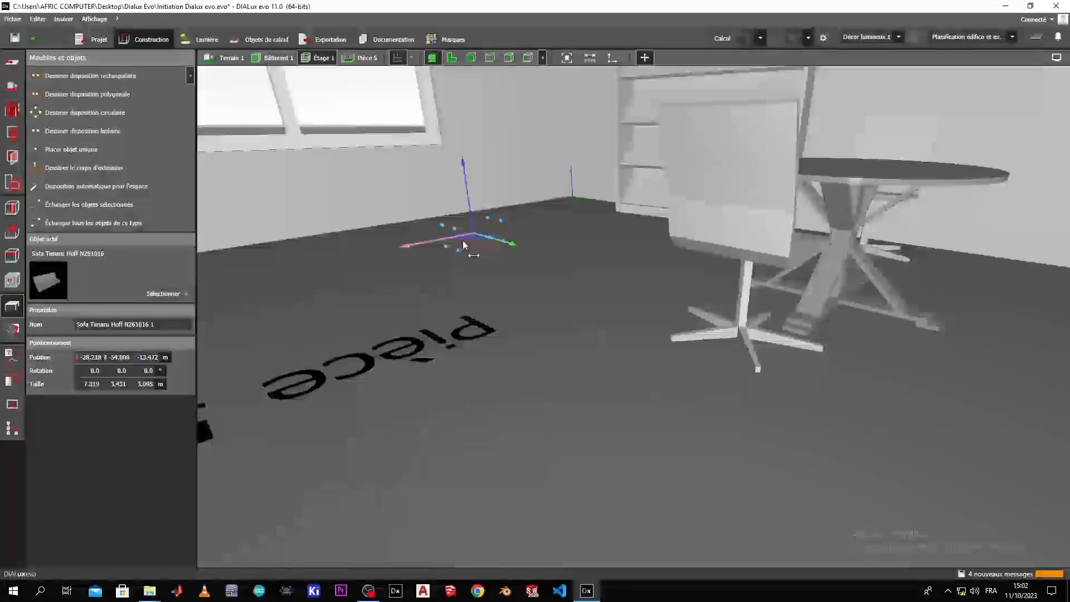
{"action": "left_click_drag", "start_coordinate": [467, 177], "coordinate": [471, 123]}
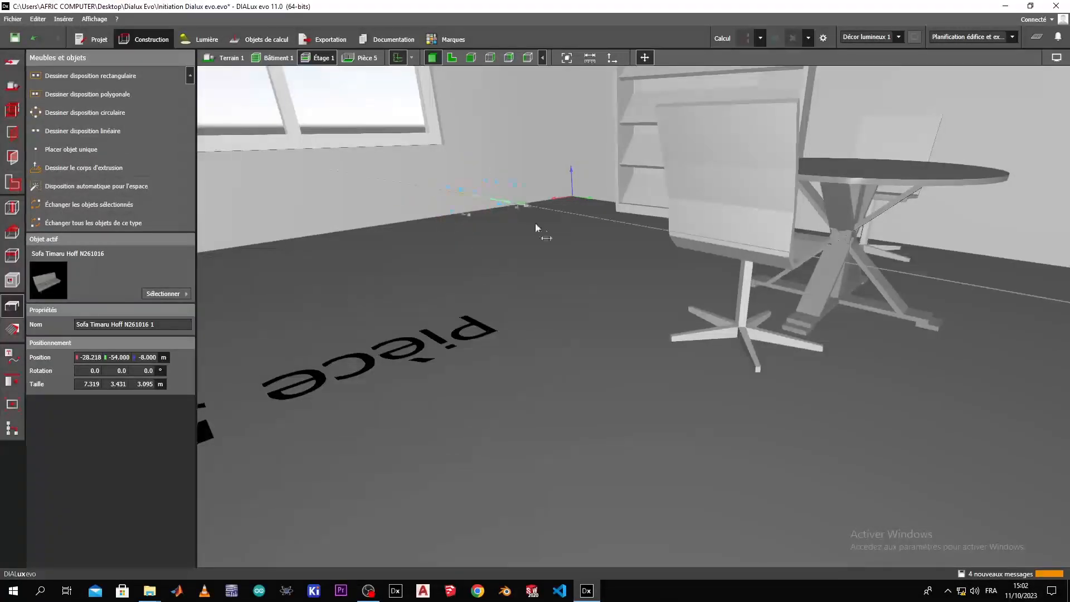
Step: Try to bring the sofa back to the room by moving it horizontally, to about X 4.500 m, and deselect it
{"action": "scroll", "coordinate": [552, 278], "scroll_direction": "down", "scroll_amount": 3}
{"action": "scroll", "coordinate": [535, 334], "scroll_direction": "down", "scroll_amount": 3}
{"action": "right_click_drag", "start_coordinate": [525, 453], "coordinate": [525, 415]}
{"action": "scroll", "coordinate": [637, 425], "scroll_direction": "down", "scroll_amount": 6}
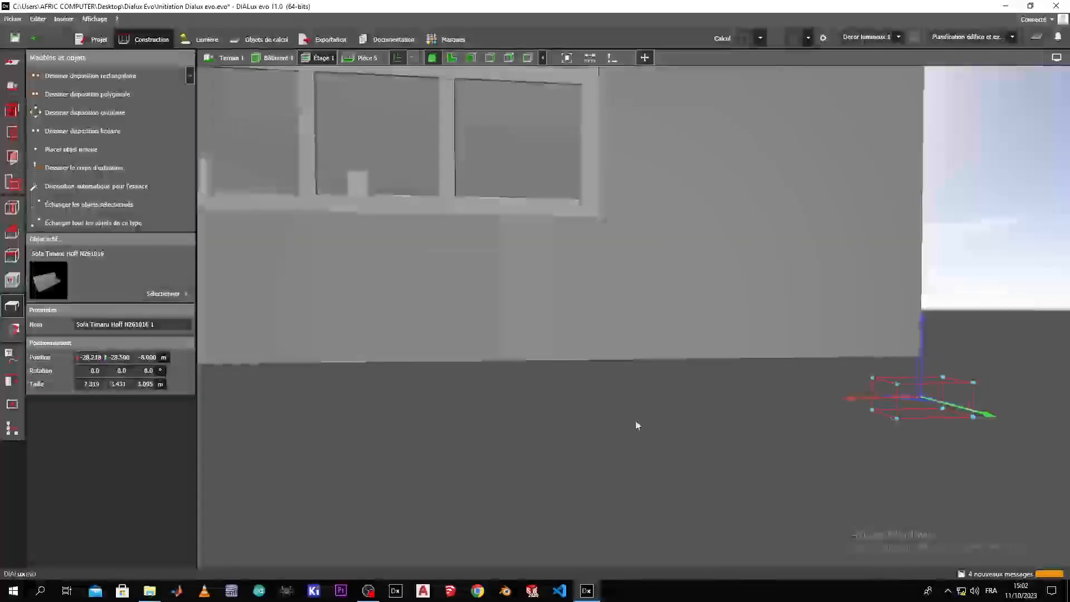
{"action": "right_click_drag", "start_coordinate": [694, 425], "coordinate": [683, 504]}
{"action": "left_click_drag", "start_coordinate": [822, 324], "coordinate": [507, 313]}
{"action": "left_click_drag", "start_coordinate": [582, 345], "coordinate": [562, 409]}
{"action": "right_click_drag", "start_coordinate": [607, 455], "coordinate": [804, 433]}
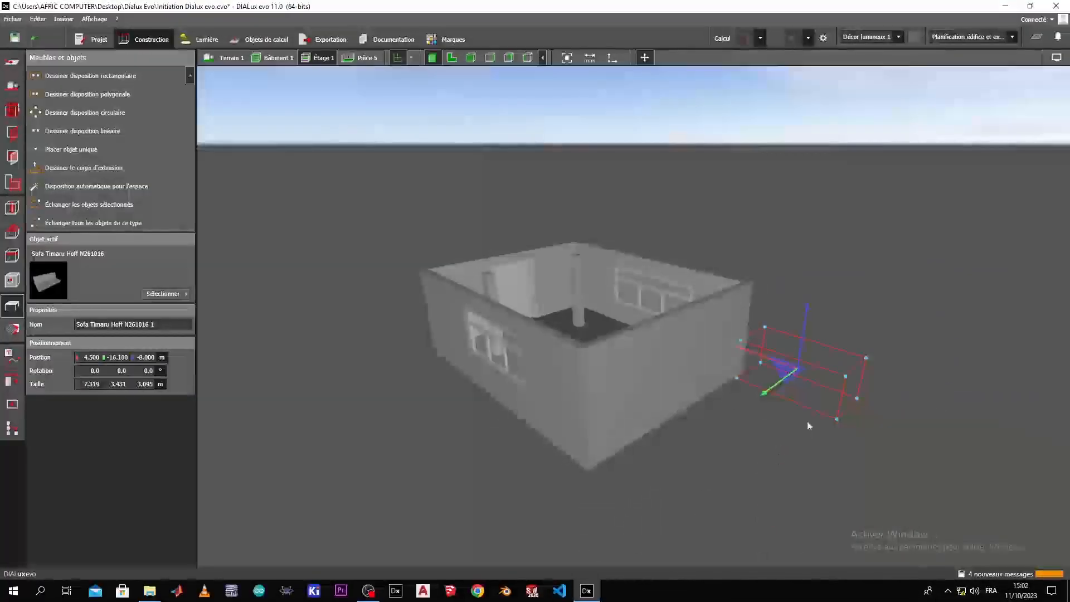
{"action": "left_click_drag", "start_coordinate": [768, 384], "coordinate": [733, 408]}
{"action": "left_click", "coordinate": [661, 478]}
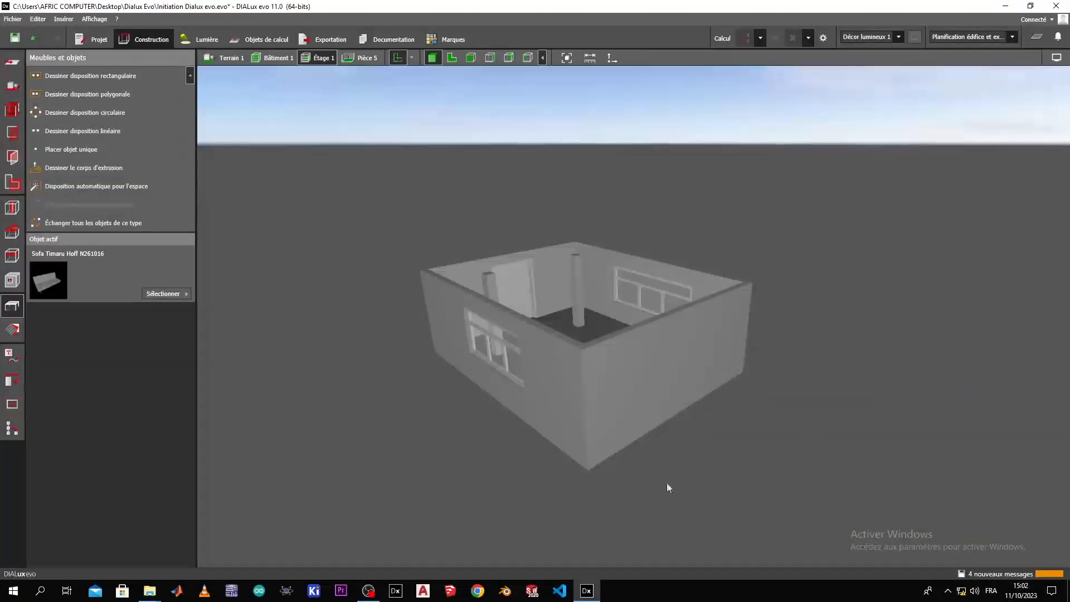
Step: Delete the oversized Sofa Timaru Hoff N261016 that encloses the building
{"action": "right_click_drag", "start_coordinate": [626, 487], "coordinate": [674, 378]}
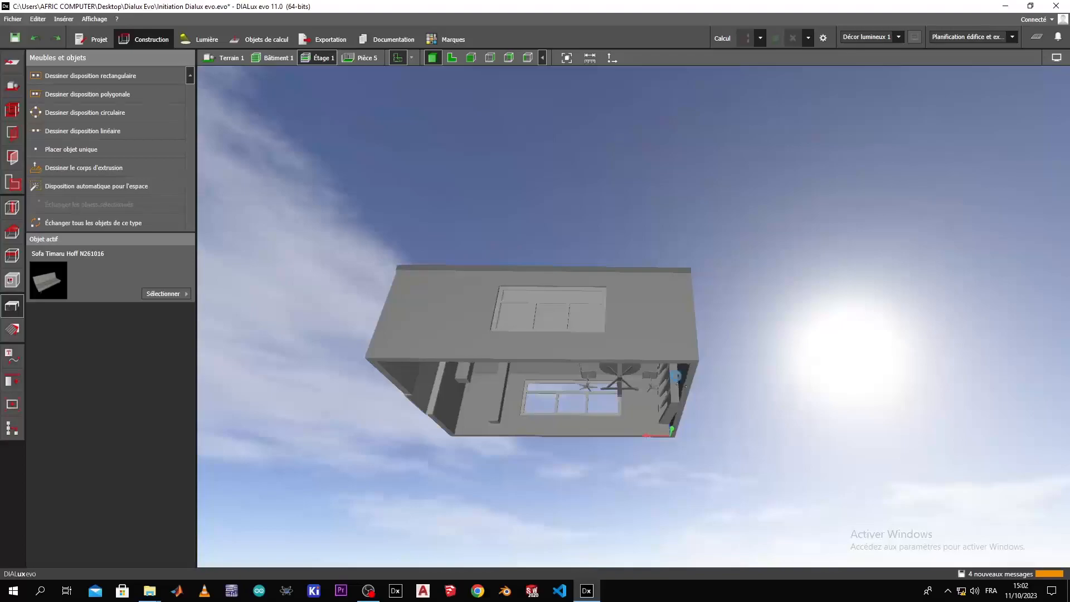
{"action": "scroll", "coordinate": [676, 375], "scroll_direction": "down", "scroll_amount": 2}
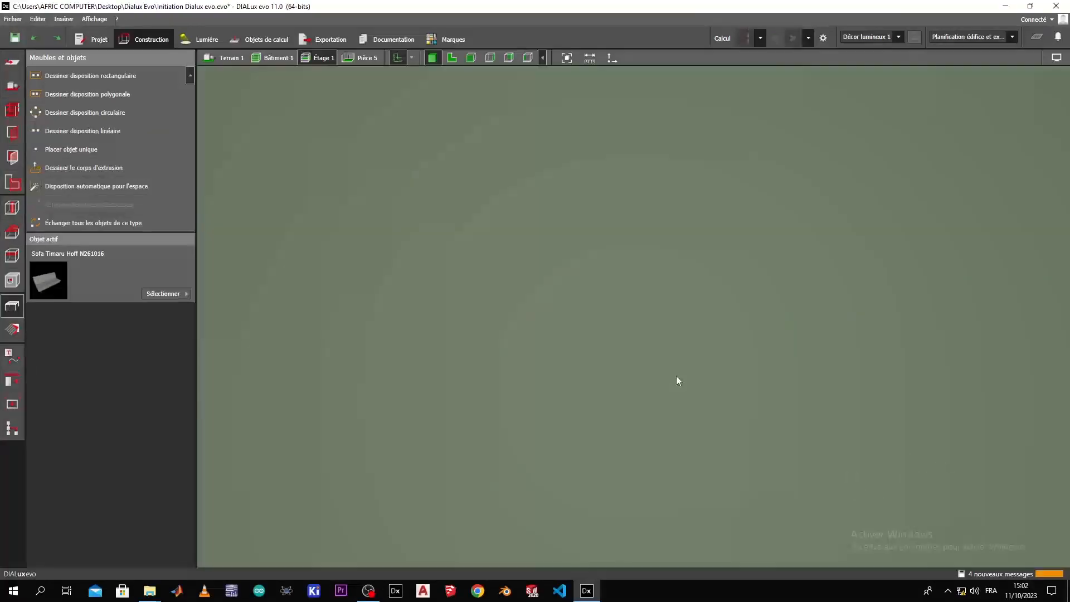
{"action": "scroll", "coordinate": [647, 350], "scroll_direction": "up", "scroll_amount": 4}
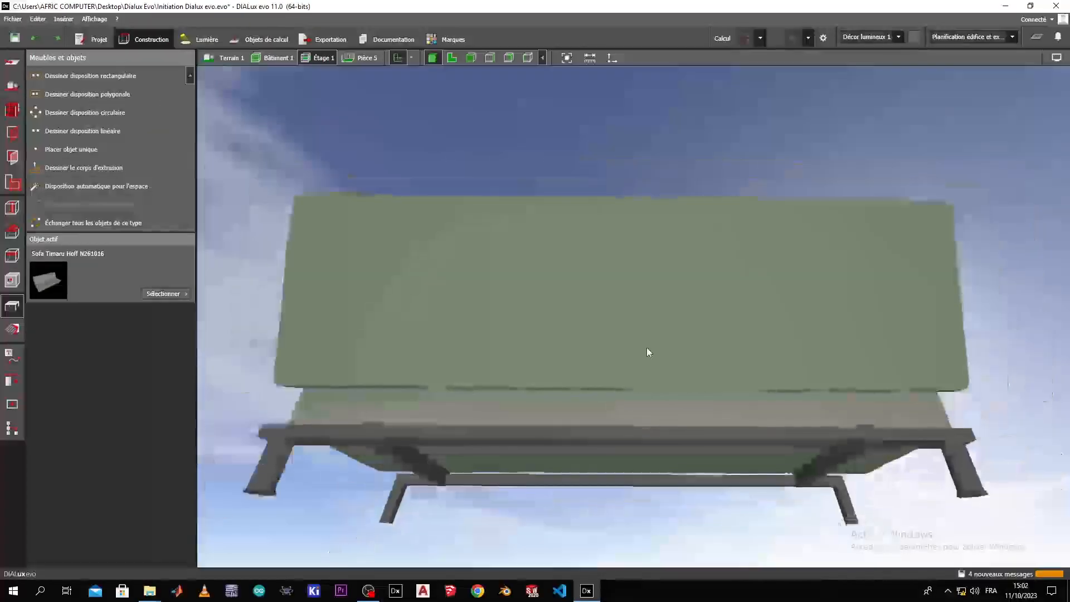
{"action": "right_click_drag", "start_coordinate": [626, 373], "coordinate": [835, 438]}
{"action": "scroll", "coordinate": [804, 428], "scroll_direction": "up", "scroll_amount": 2}
{"action": "right_click_drag", "start_coordinate": [603, 464], "coordinate": [706, 506]}
{"action": "left_click", "coordinate": [769, 504]}
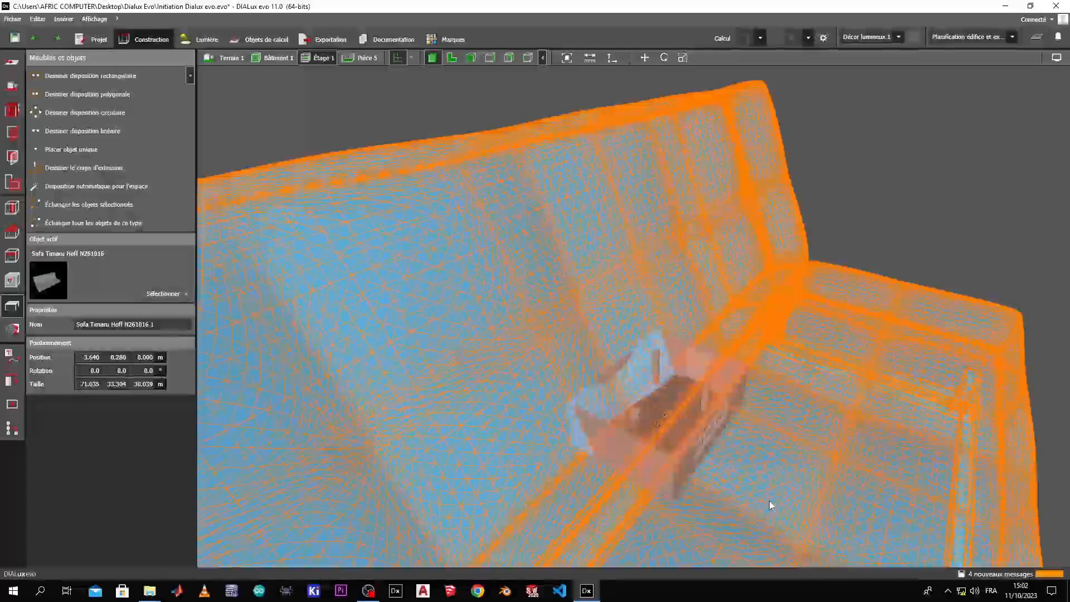
{"action": "key", "text": "Delete"}
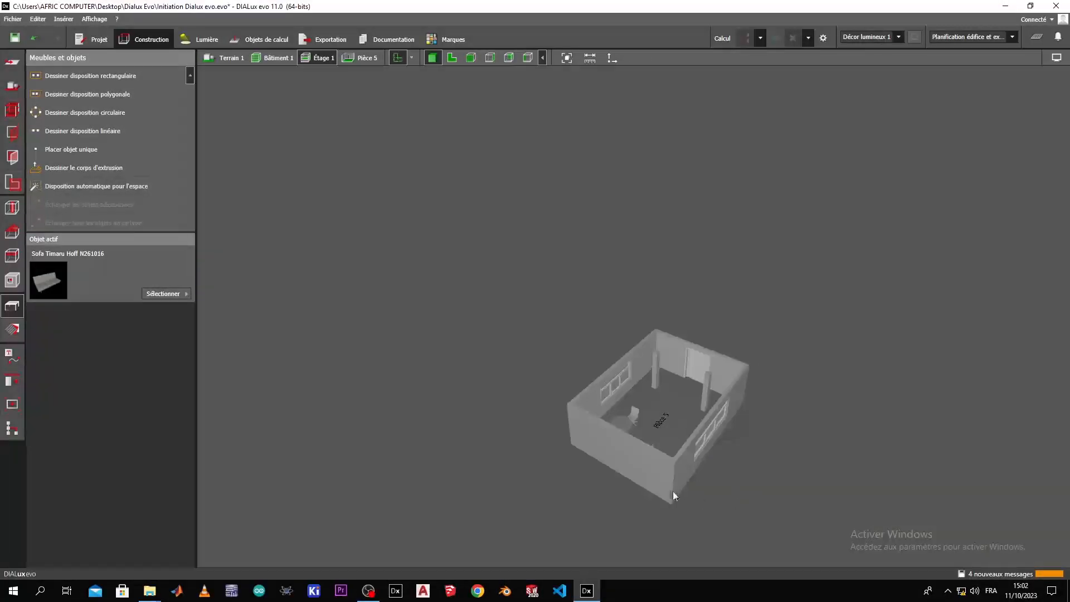
Step: Examine the interior of Pièce 5 from above, including the shelf, table, chairs, pillars and windows
{"action": "right_click_drag", "start_coordinate": [673, 492], "coordinate": [543, 450]}
{"action": "scroll", "coordinate": [491, 349], "scroll_direction": "up", "scroll_amount": 3}
{"action": "middle_click_drag", "start_coordinate": [436, 345], "coordinate": [658, 437]}
{"action": "scroll", "coordinate": [657, 436], "scroll_direction": "up", "scroll_amount": 5}
{"action": "right_click_drag", "start_coordinate": [658, 437], "coordinate": [717, 453]}
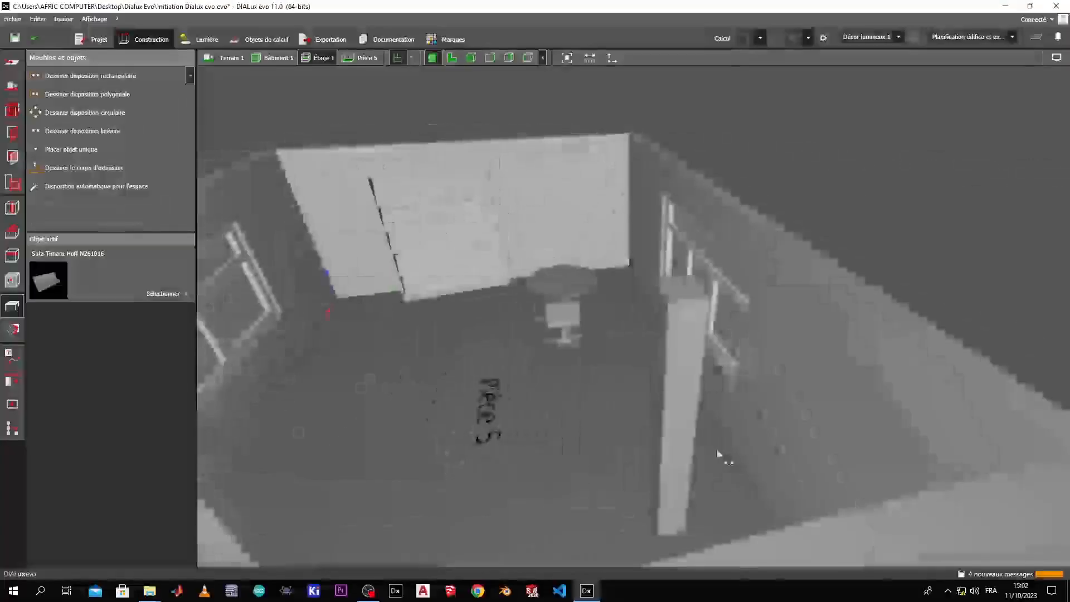
{"action": "scroll", "coordinate": [501, 426], "scroll_direction": "up", "scroll_amount": 4}
{"action": "scroll", "coordinate": [501, 423], "scroll_direction": "down", "scroll_amount": 4}
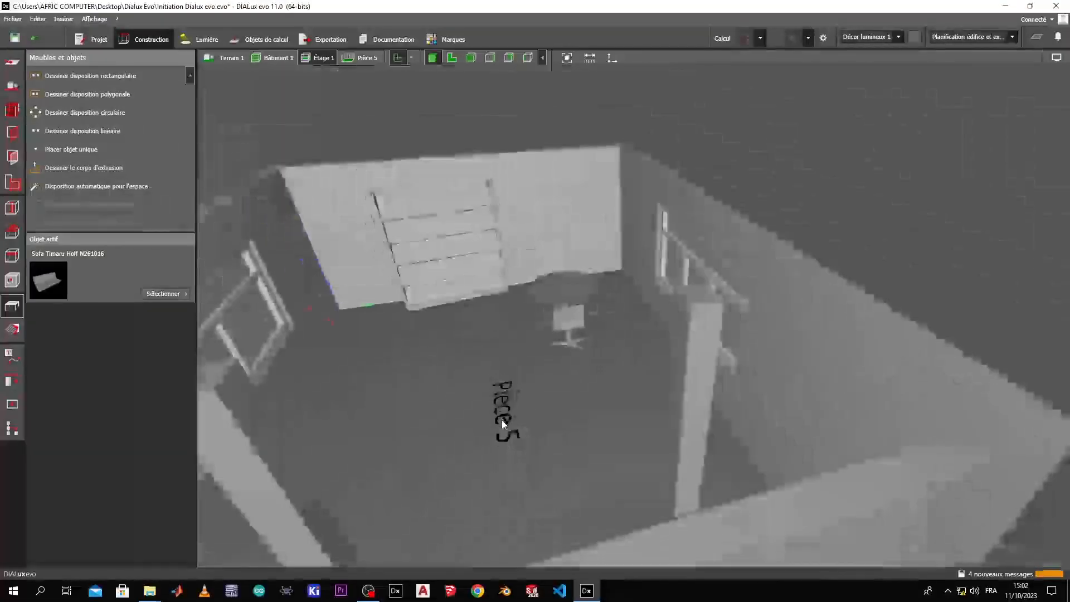
{"action": "scroll", "coordinate": [490, 415], "scroll_direction": "up", "scroll_amount": 4}
{"action": "scroll", "coordinate": [478, 405], "scroll_direction": "down", "scroll_amount": 4}
{"action": "right_click_drag", "start_coordinate": [514, 440], "coordinate": [636, 420]}
{"action": "scroll", "coordinate": [591, 421], "scroll_direction": "up", "scroll_amount": 2}
{"action": "right_click_drag", "start_coordinate": [641, 463], "coordinate": [602, 435]}
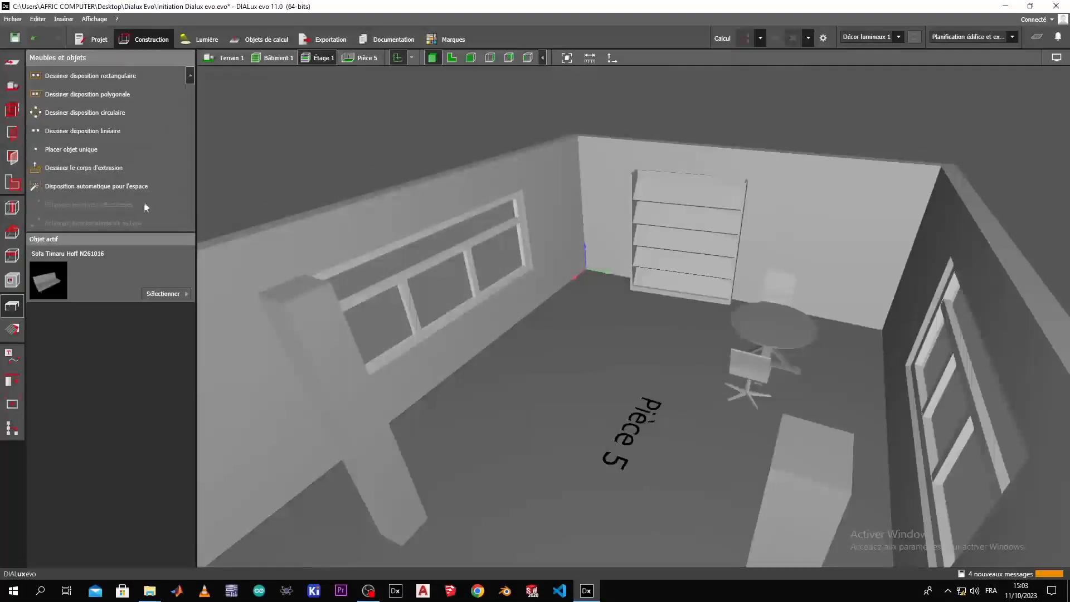
Step: Choose the 110x200 2 portes cabinet from the full object catalogue as the active object and close the catalogue
{"action": "left_click", "coordinate": [157, 295]}
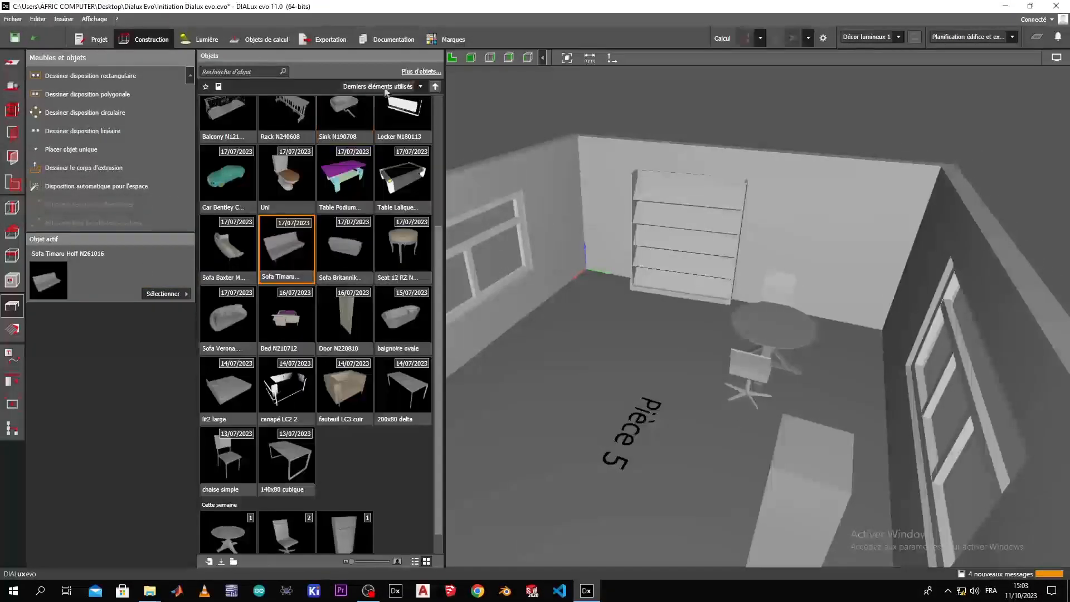
{"action": "left_click", "coordinate": [413, 72]}
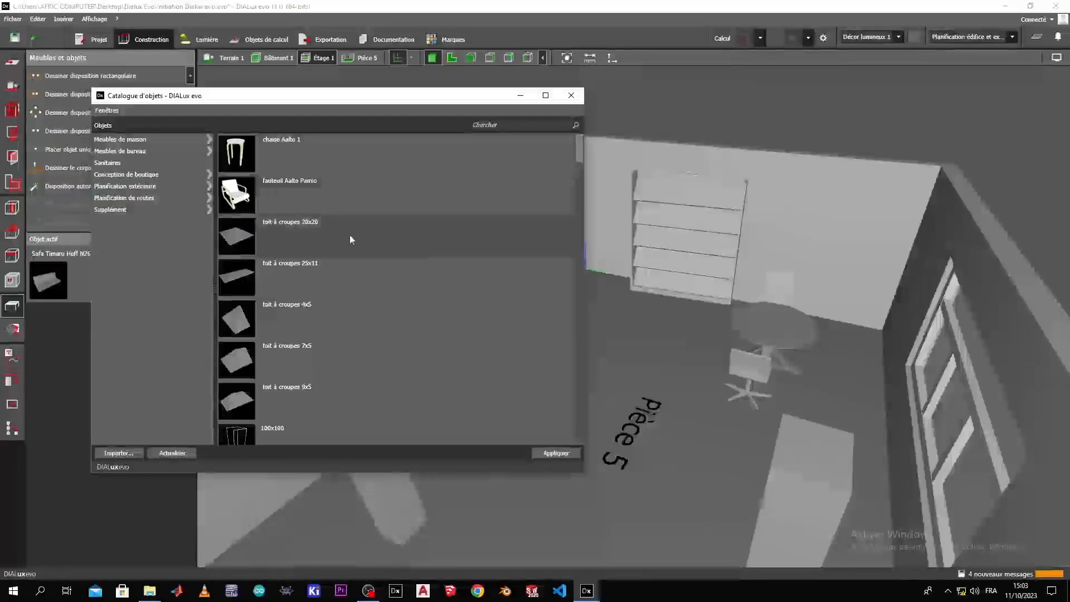
{"action": "left_click_drag", "start_coordinate": [578, 162], "coordinate": [578, 169]}
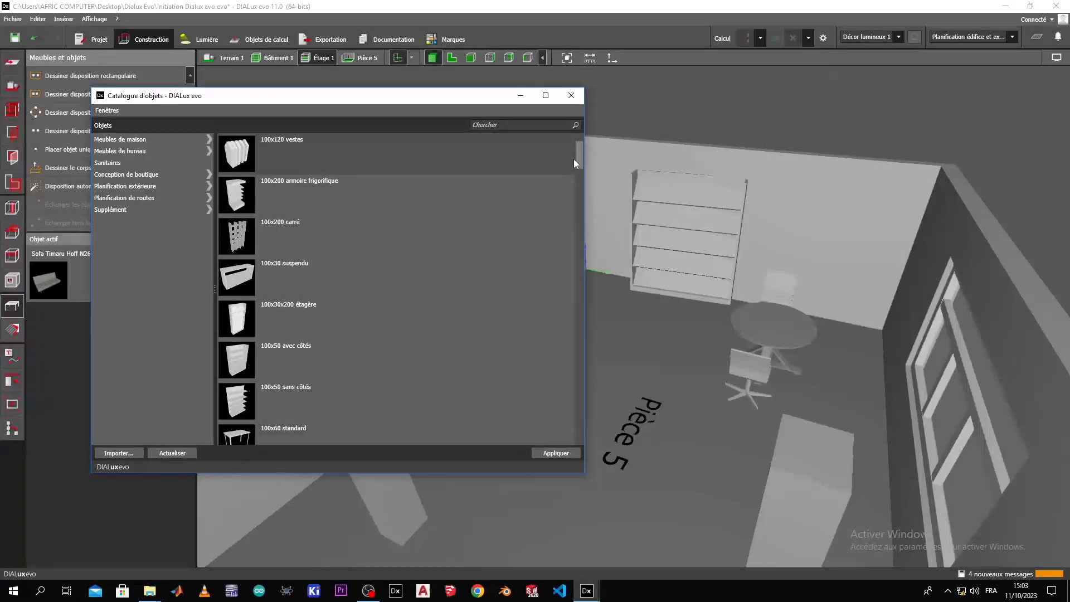
{"action": "left_click_drag", "start_coordinate": [579, 159], "coordinate": [576, 166]}
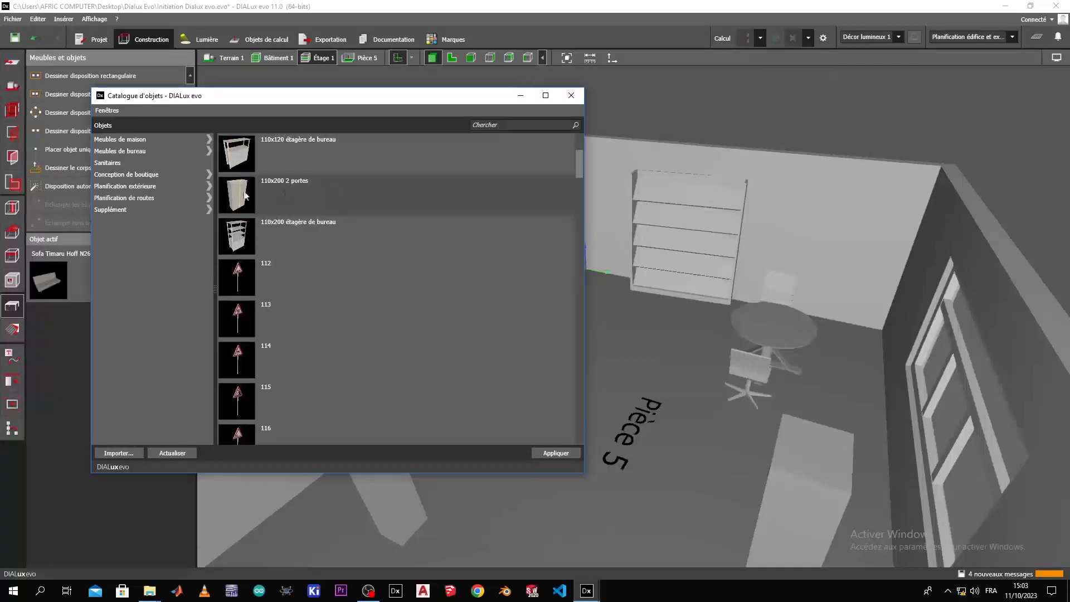
{"action": "left_click", "coordinate": [221, 202]}
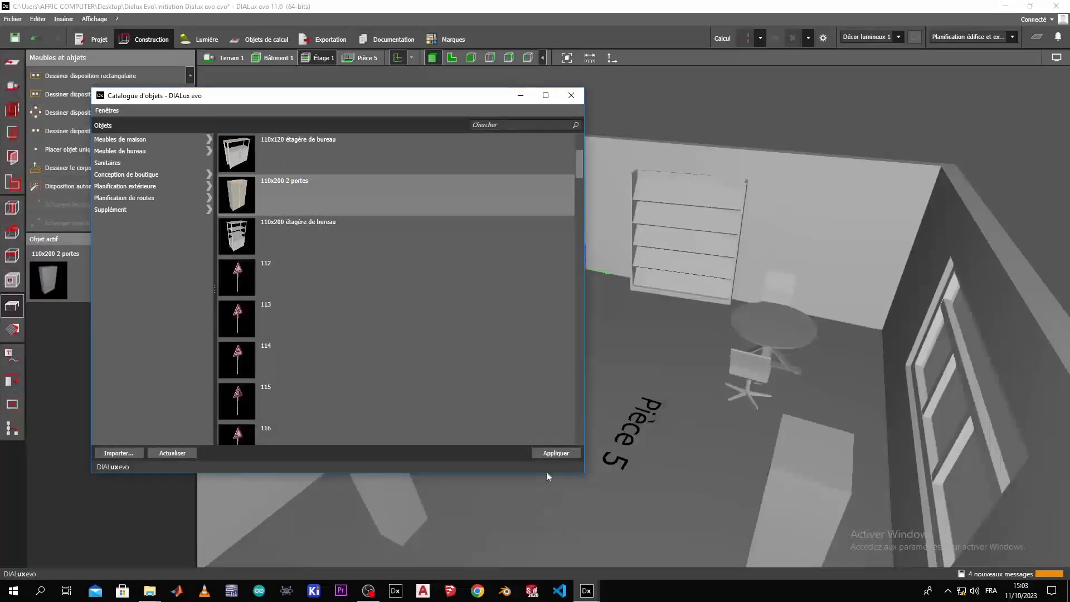
{"action": "left_click", "coordinate": [551, 452]}
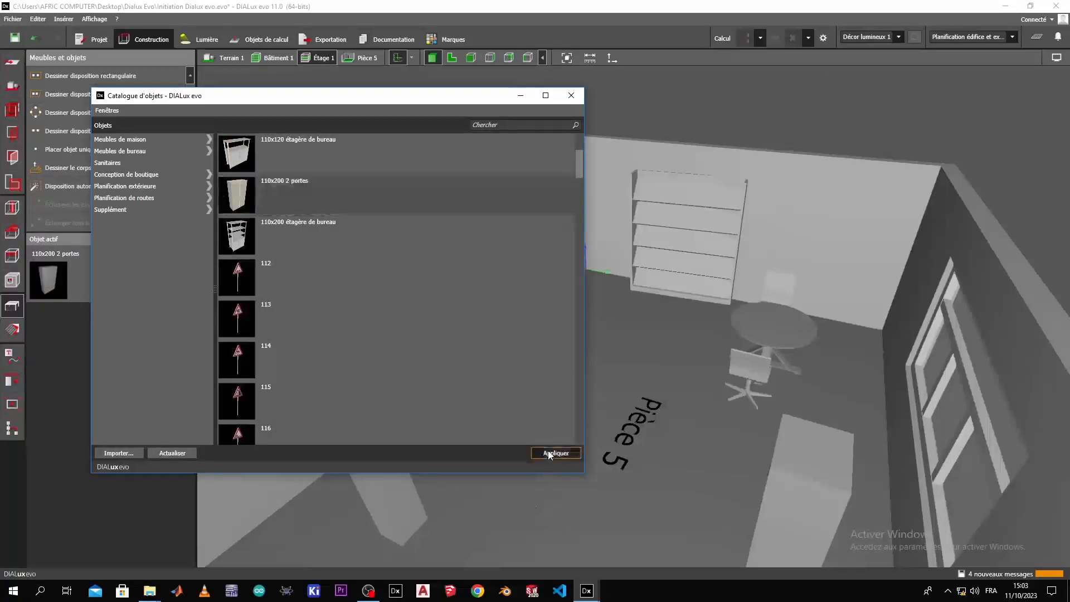
{"action": "left_click", "coordinate": [571, 95]}
Step: Place a single two-door cabinet beside the shelf and move it toward the room corner, to about X 0.400 m, Y 0.535 m
{"action": "left_click", "coordinate": [98, 149]}
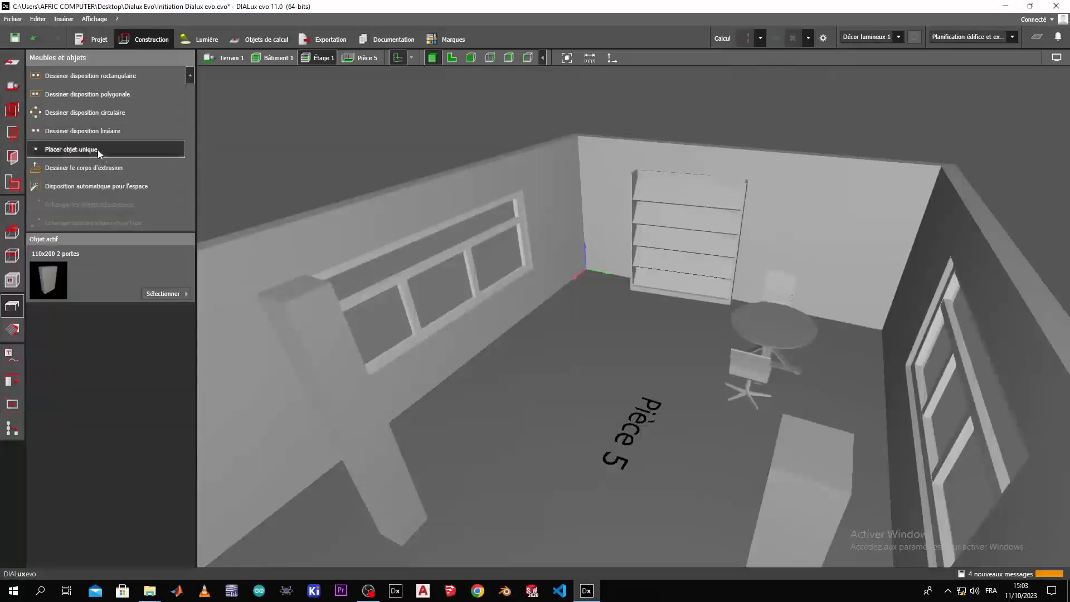
{"action": "left_click", "coordinate": [627, 302]}
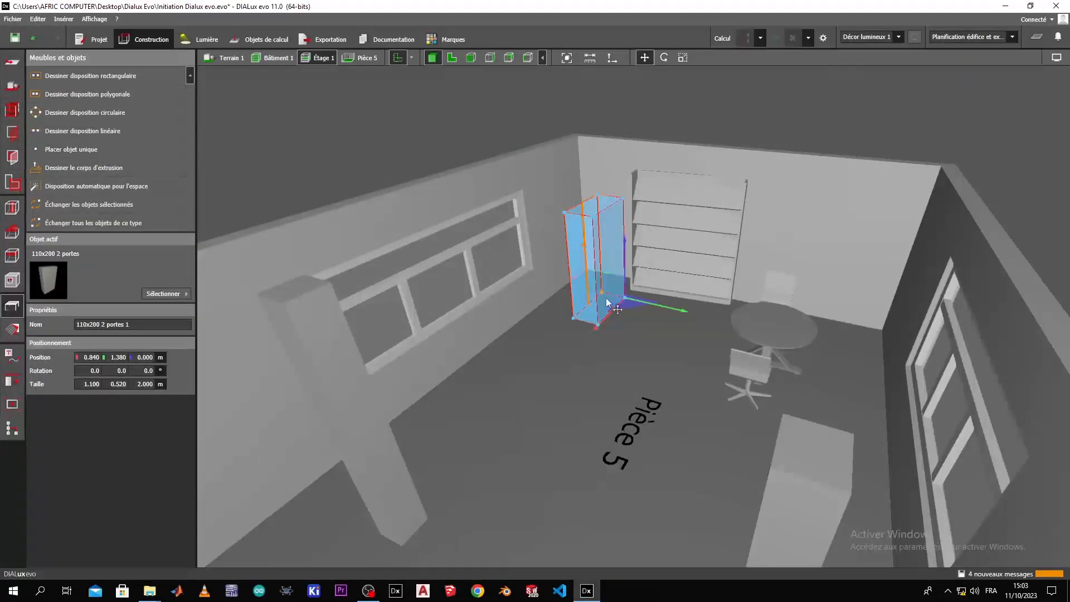
{"action": "left_click_drag", "start_coordinate": [684, 313], "coordinate": [648, 304]}
{"action": "right_click_drag", "start_coordinate": [612, 347], "coordinate": [550, 325]}
{"action": "left_click_drag", "start_coordinate": [517, 310], "coordinate": [536, 299]}
{"action": "left_click", "coordinate": [613, 323]}
{"action": "mouse_move", "coordinate": [607, 325]}
{"action": "right_mouse_down"}
{"action": "mouse_move", "coordinate": [529, 365]}
{"action": "mouse_move", "coordinate": [578, 399]}
{"action": "mouse_move", "coordinate": [678, 365]}
{"action": "mouse_move", "coordinate": [606, 326]}
{"action": "right_mouse_up"}
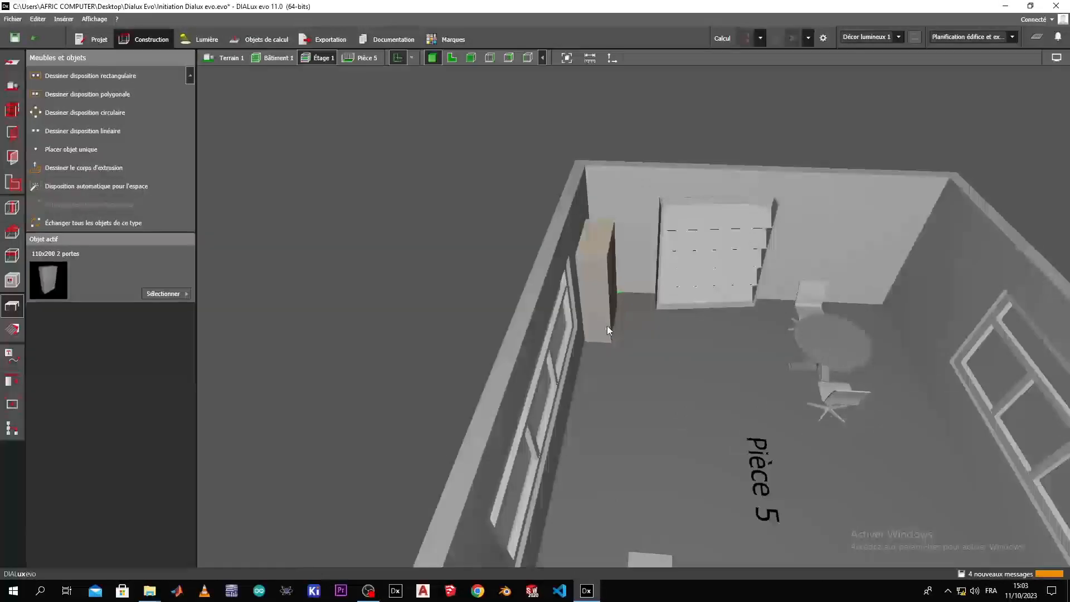
Step: Rotate the two-door cabinet 180° about its vertical axis
{"action": "scroll", "coordinate": [591, 328], "scroll_direction": "up", "scroll_amount": 4}
{"action": "right_click_drag", "start_coordinate": [631, 415], "coordinate": [507, 279]}
{"action": "left_click", "coordinate": [508, 281]}
{"action": "mouse_move", "coordinate": [524, 322]}
{"action": "right_mouse_down"}
{"action": "mouse_move", "coordinate": [520, 303]}
{"action": "mouse_move", "coordinate": [532, 320]}
{"action": "right_mouse_up"}
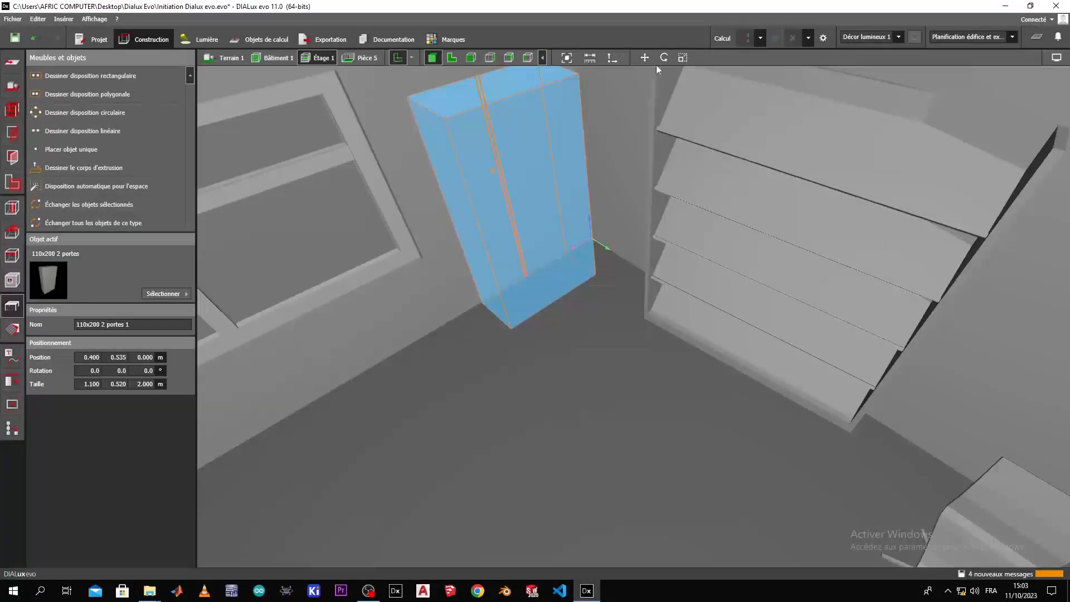
{"action": "left_click_drag", "start_coordinate": [537, 313], "coordinate": [662, 234]}
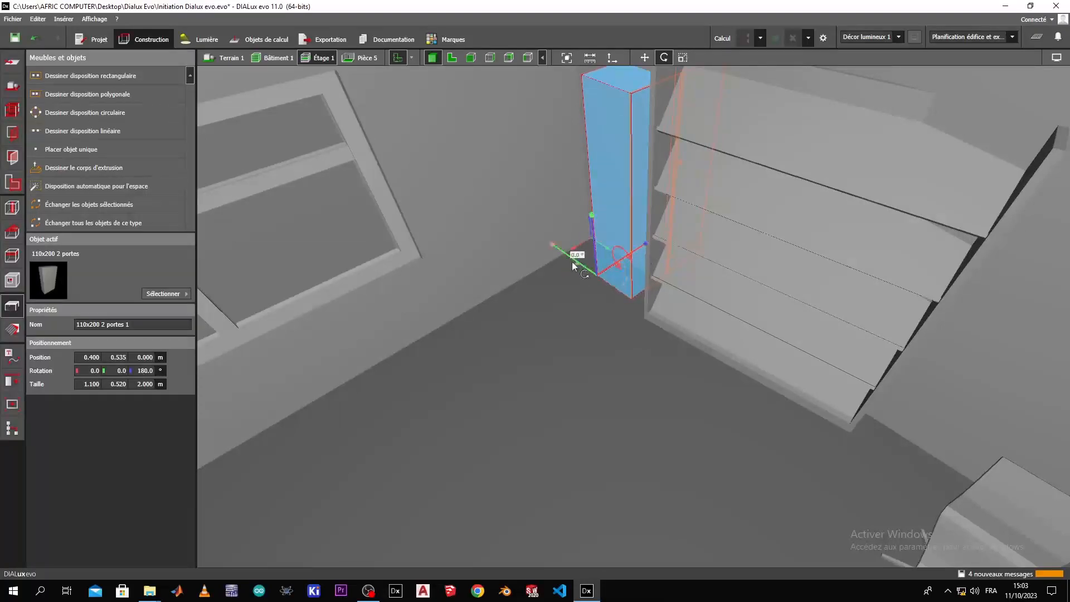
Step: Move the rotated cabinet back along the window wall near the corner, to about X 1.400 m, Y 0.000 m
{"action": "left_click", "coordinate": [645, 57]}
{"action": "left_click_drag", "start_coordinate": [556, 306], "coordinate": [518, 325]}
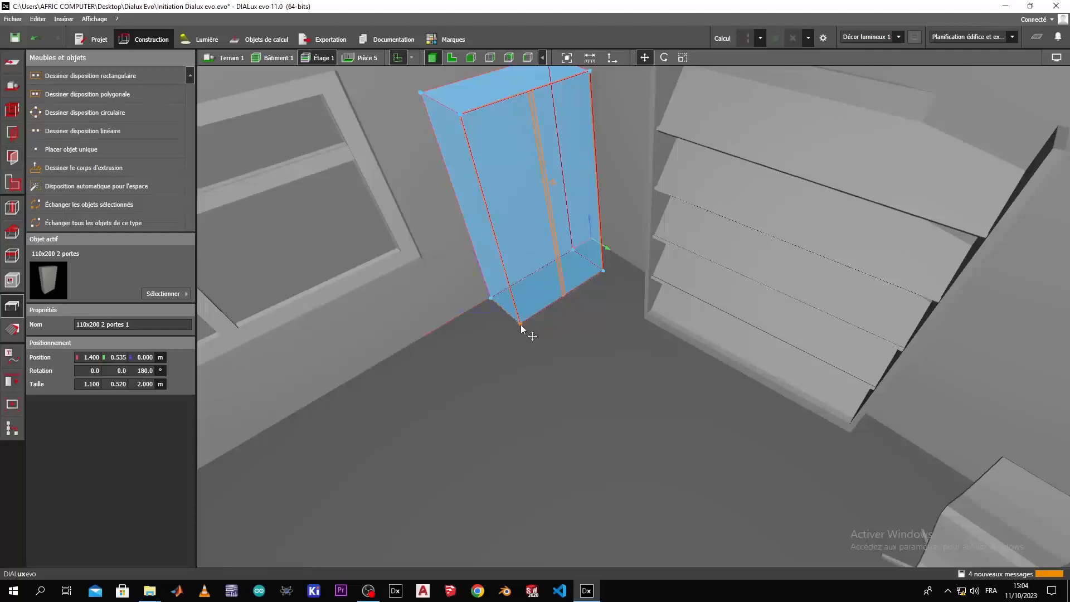
{"action": "left_click", "coordinate": [513, 376]}
{"action": "scroll", "coordinate": [528, 370], "scroll_direction": "down", "scroll_amount": 5}
{"action": "right_click_drag", "start_coordinate": [526, 420], "coordinate": [585, 395]}
{"action": "scroll", "coordinate": [587, 396], "scroll_direction": "down", "scroll_amount": 2}
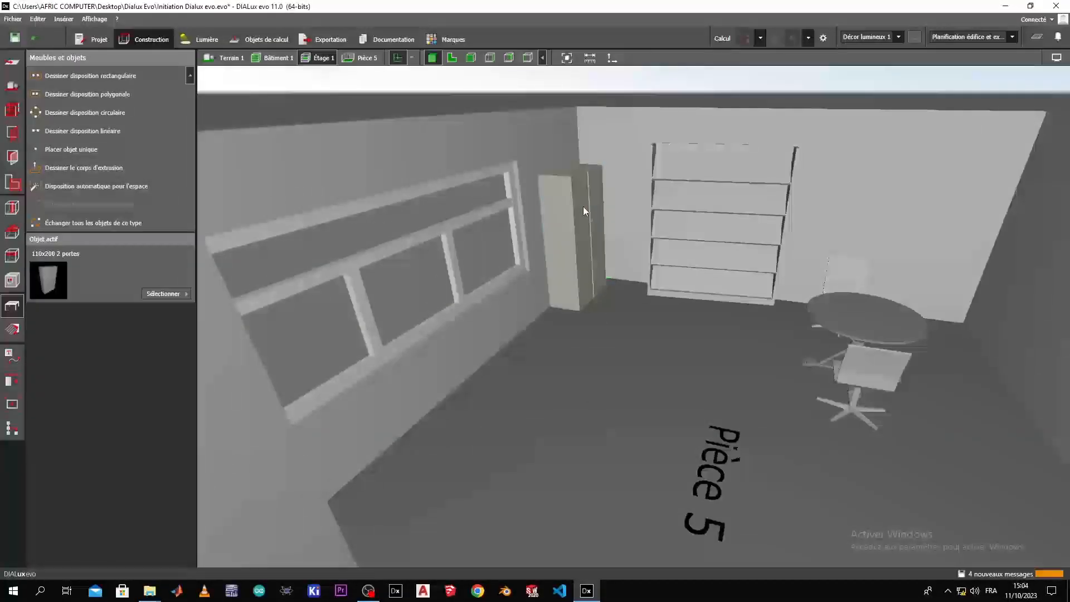
Step: Enlarge the two-door cabinet to about 1.317 × 0.622 × 2.394 m and deselect it
{"action": "left_click", "coordinate": [585, 206]}
{"action": "left_click", "coordinate": [683, 57]}
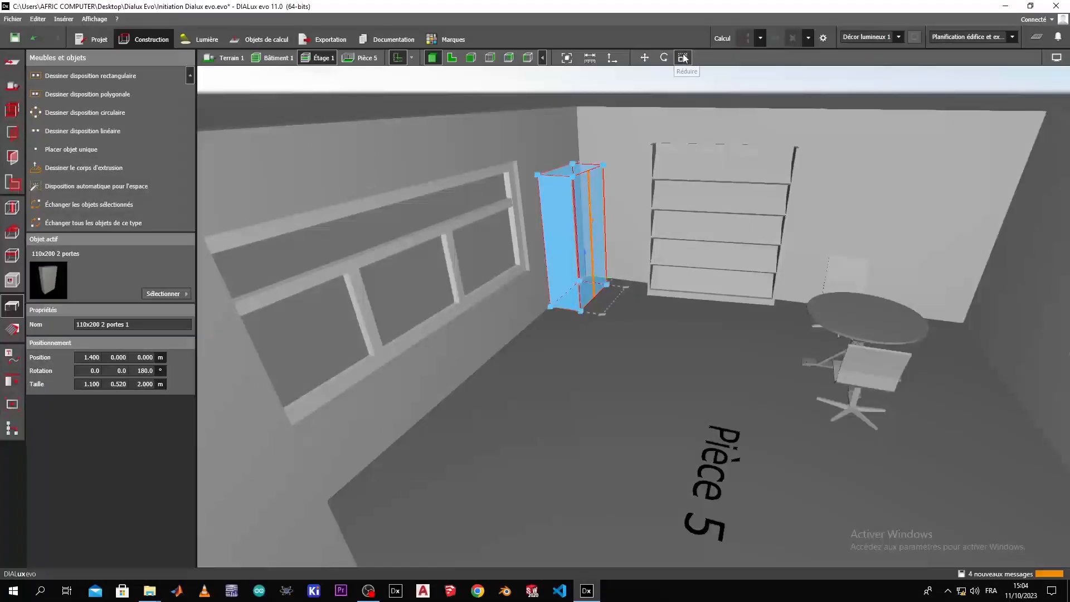
{"action": "left_click_drag", "start_coordinate": [542, 176], "coordinate": [498, 159]}
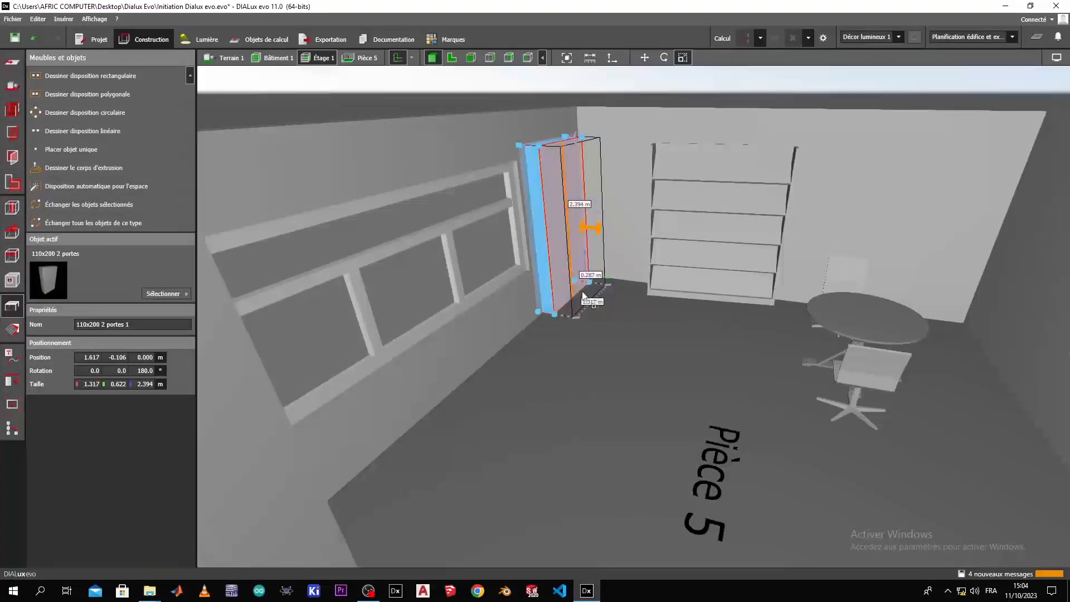
{"action": "left_click", "coordinate": [588, 374]}
{"action": "right_click_drag", "start_coordinate": [588, 374], "coordinate": [519, 474]}
{"action": "scroll", "coordinate": [607, 409], "scroll_direction": "down", "scroll_amount": 5}
{"action": "right_click_drag", "start_coordinate": [614, 408], "coordinate": [662, 424]}
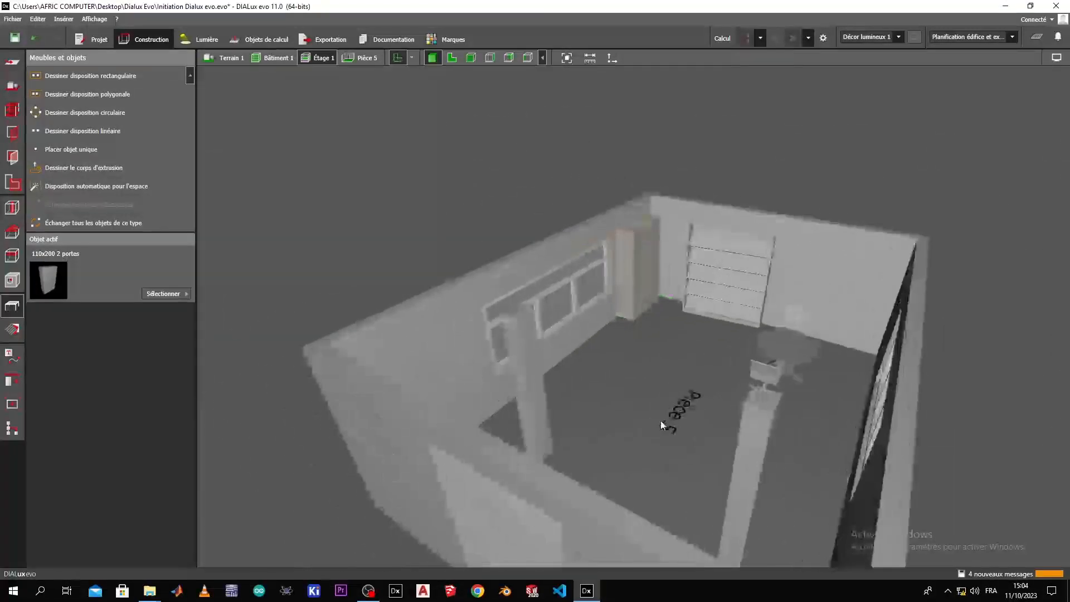
Step: Show the room in plan view and straighten the slanted shelf by rotating it to 90° about Z
{"action": "left_click", "coordinate": [777, 380]}
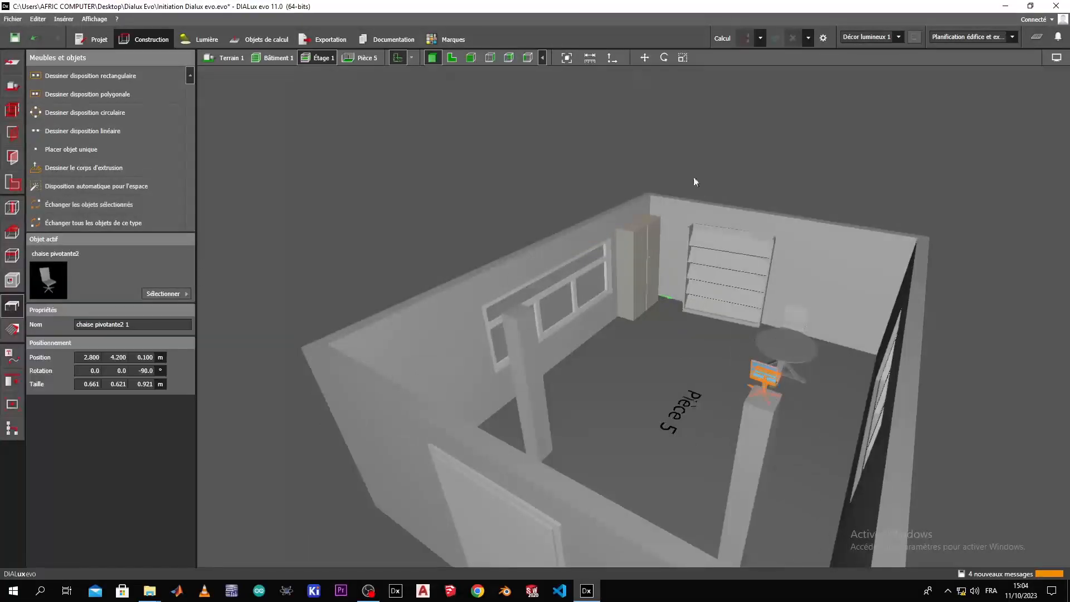
{"action": "left_click", "coordinate": [452, 58]}
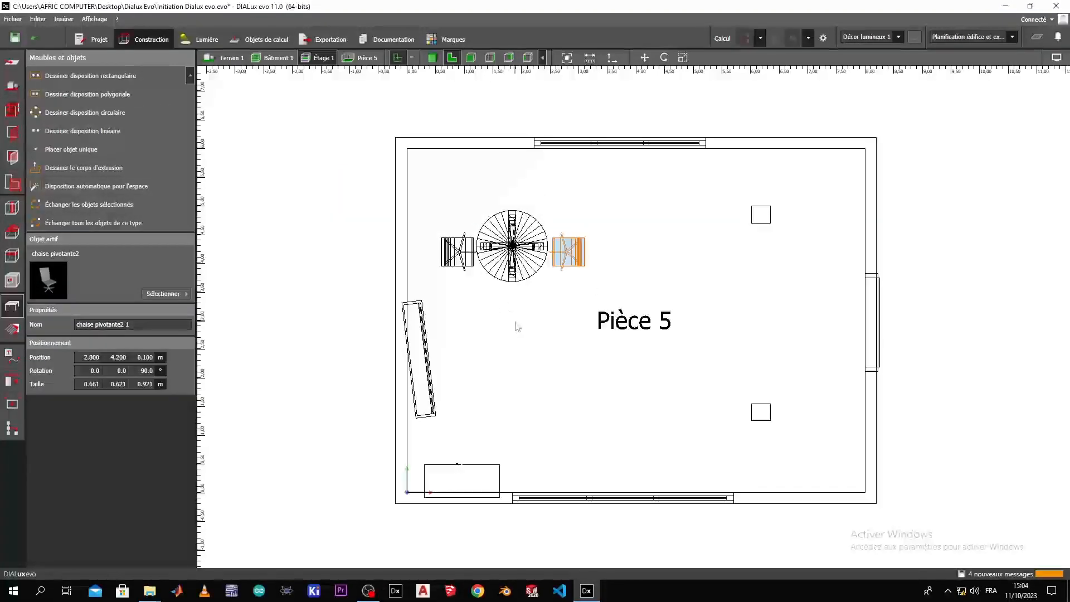
{"action": "left_click", "coordinate": [413, 412]}
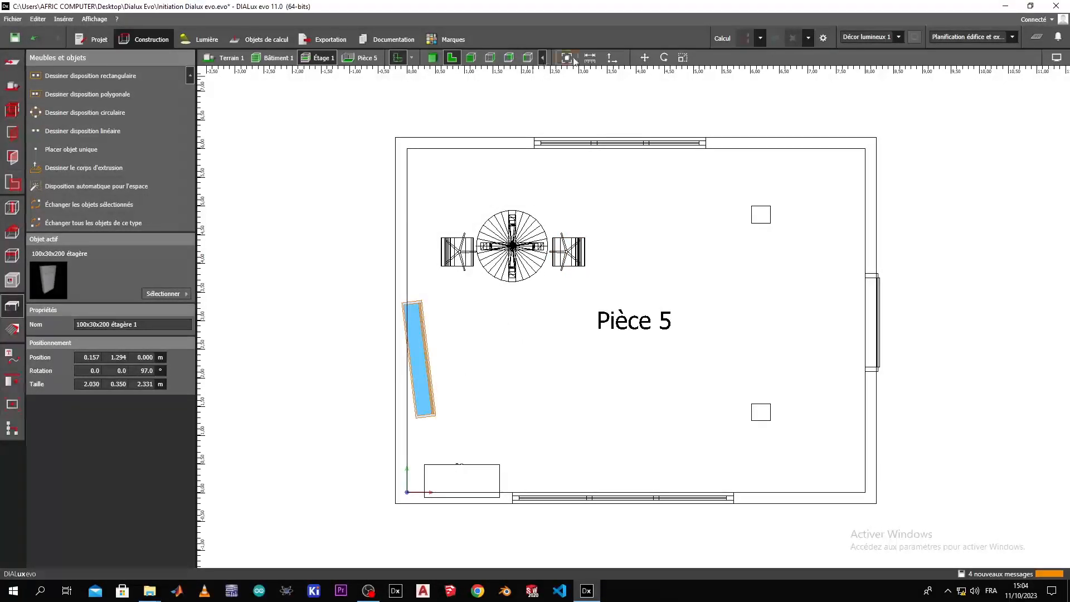
{"action": "left_click", "coordinate": [664, 57]}
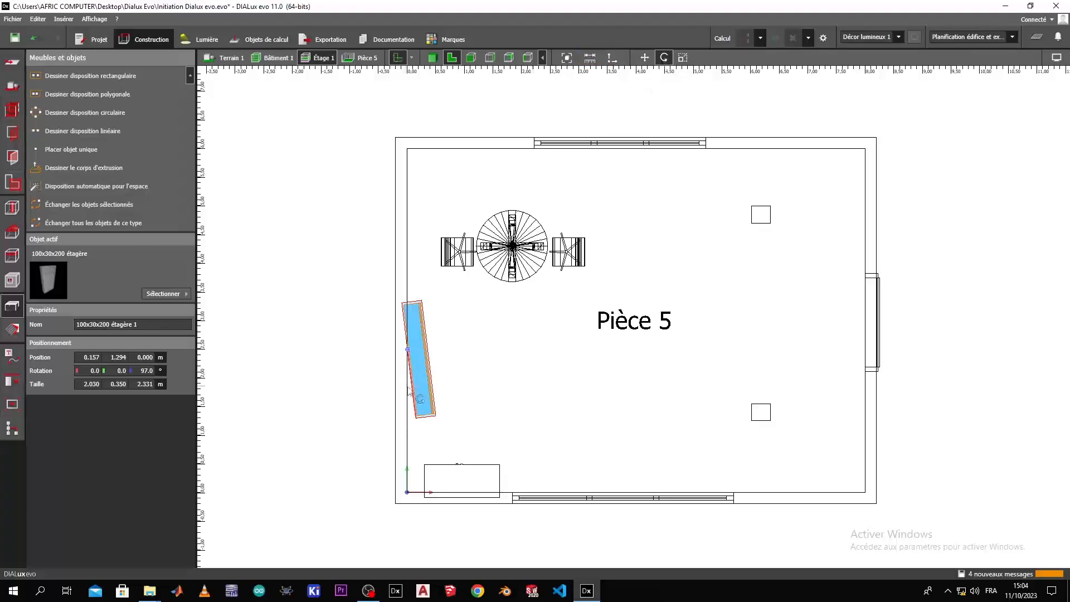
{"action": "left_click_drag", "start_coordinate": [409, 356], "coordinate": [417, 358]}
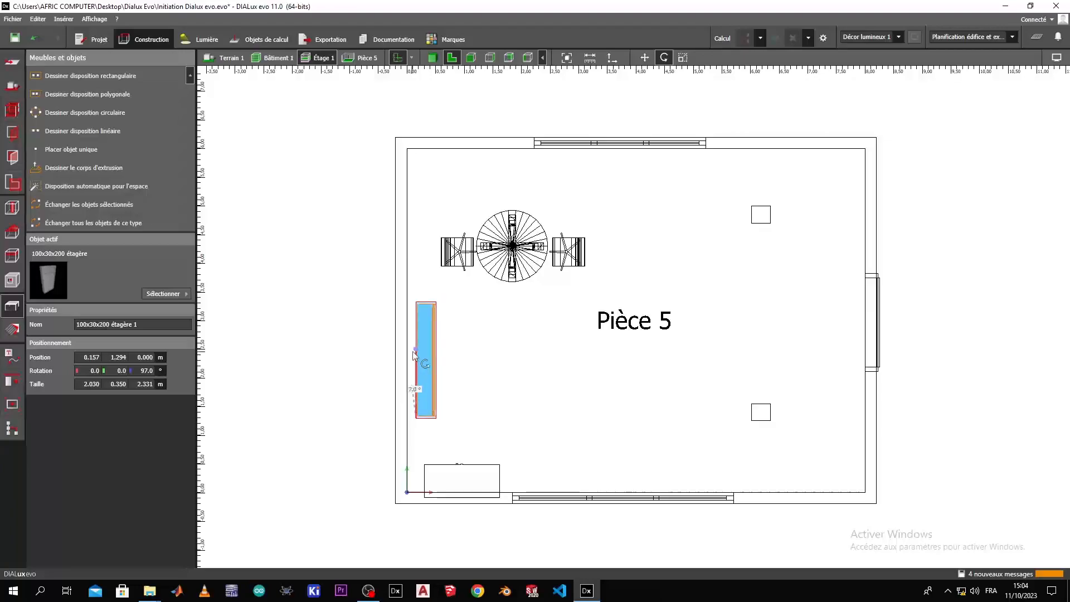
{"action": "left_click", "coordinate": [450, 373]}
Step: Move the straightened shelf flush against the inner face of the wall behind it
{"action": "scroll", "coordinate": [450, 373], "scroll_direction": "up", "scroll_amount": 2}
{"action": "left_click", "coordinate": [407, 377]}
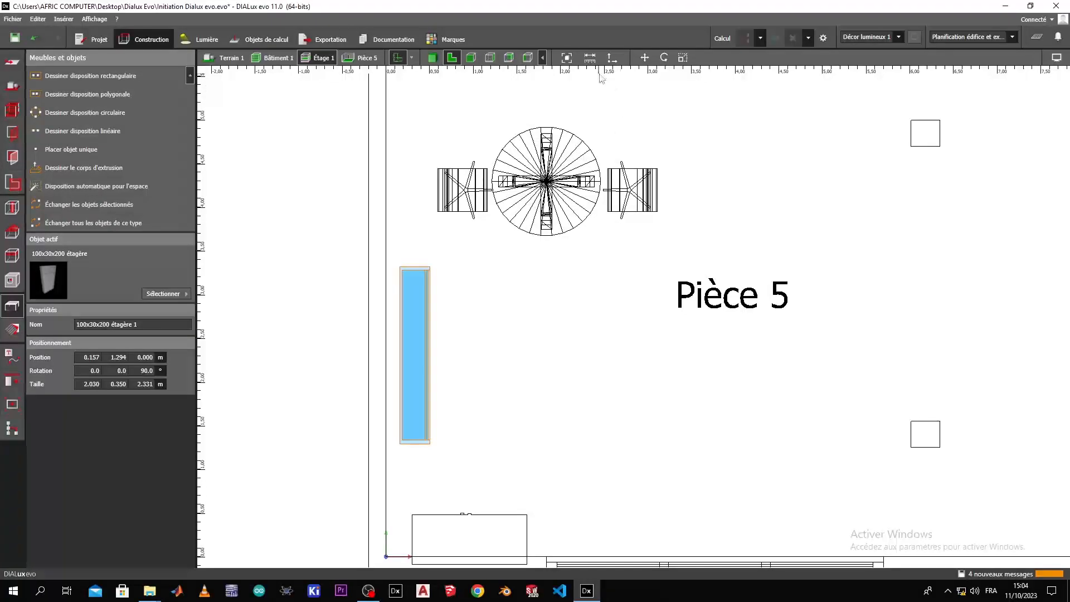
{"action": "left_click", "coordinate": [643, 58]}
{"action": "left_click_drag", "start_coordinate": [469, 446], "coordinate": [446, 444]}
{"action": "left_click", "coordinate": [503, 467]}
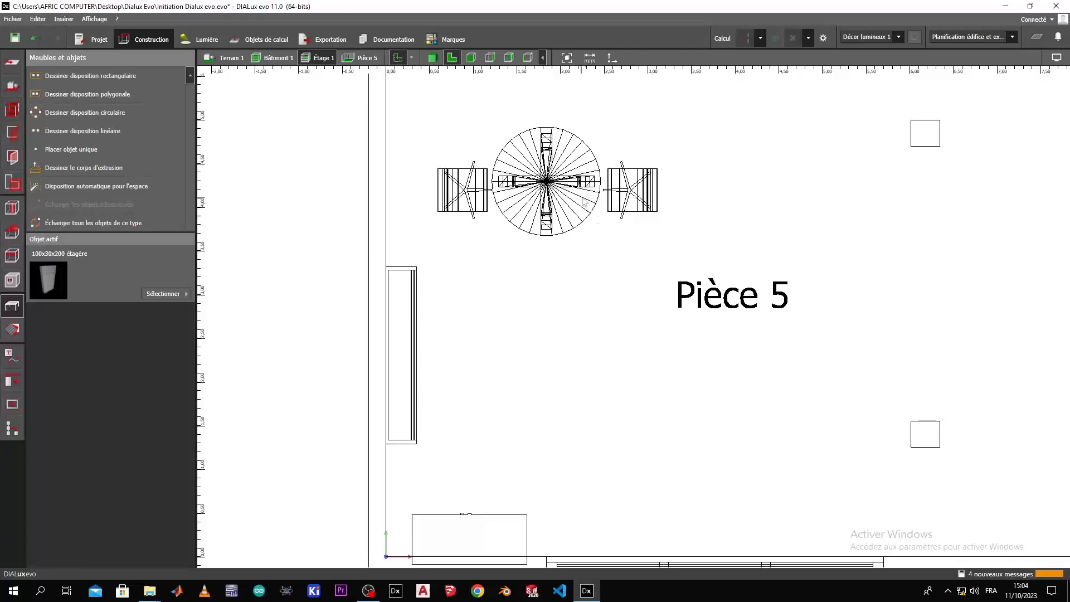
Step: Select the round table with its two chairs and move them together toward the window wall farthest from the cabinet
{"action": "scroll", "coordinate": [690, 124], "scroll_direction": "down", "scroll_amount": 6}
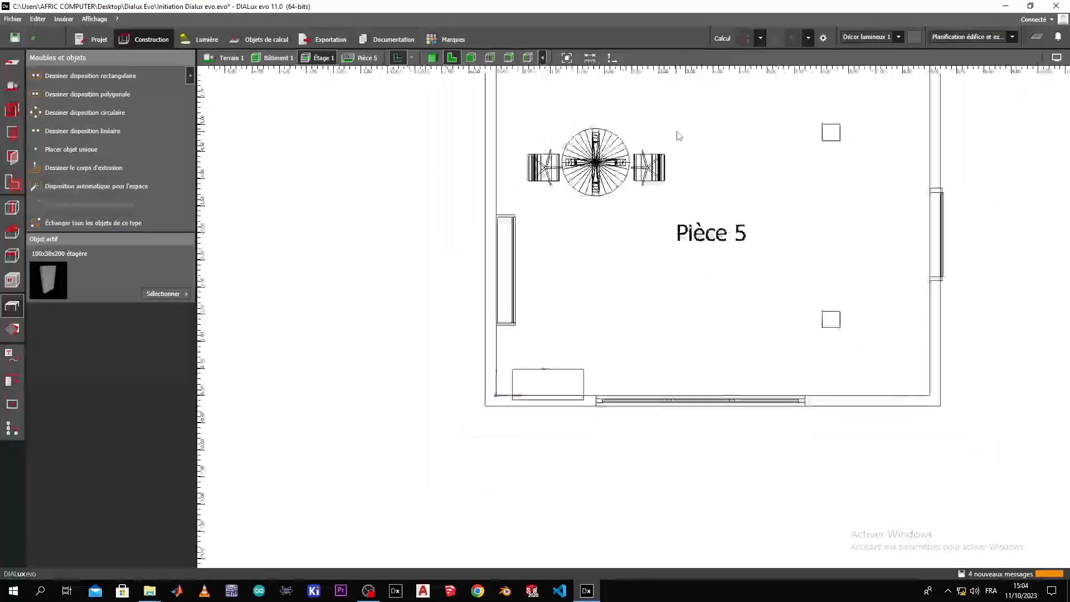
{"action": "scroll", "coordinate": [674, 191], "scroll_direction": "up", "scroll_amount": 4}
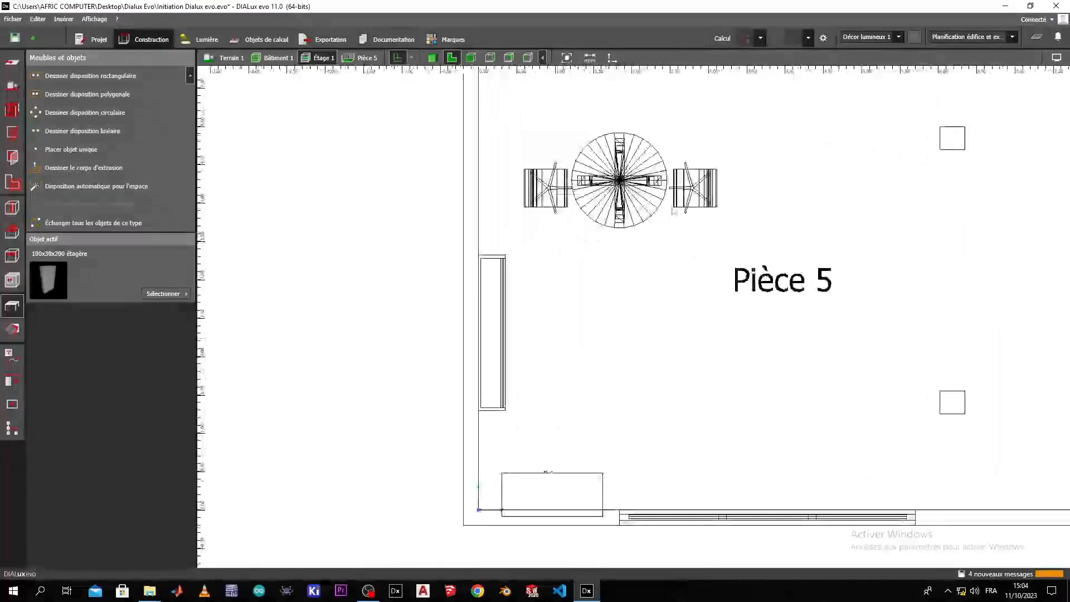
{"action": "left_click_drag", "start_coordinate": [757, 116], "coordinate": [500, 241]}
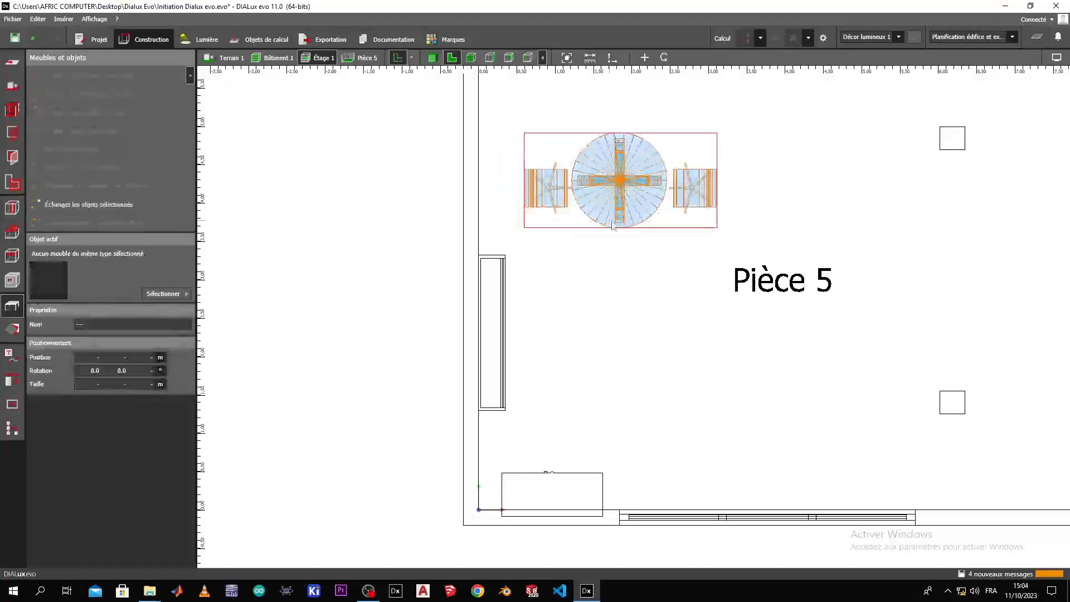
{"action": "scroll", "coordinate": [644, 206], "scroll_direction": "down", "scroll_amount": 1}
{"action": "scroll", "coordinate": [644, 206], "scroll_direction": "down", "scroll_amount": 1}
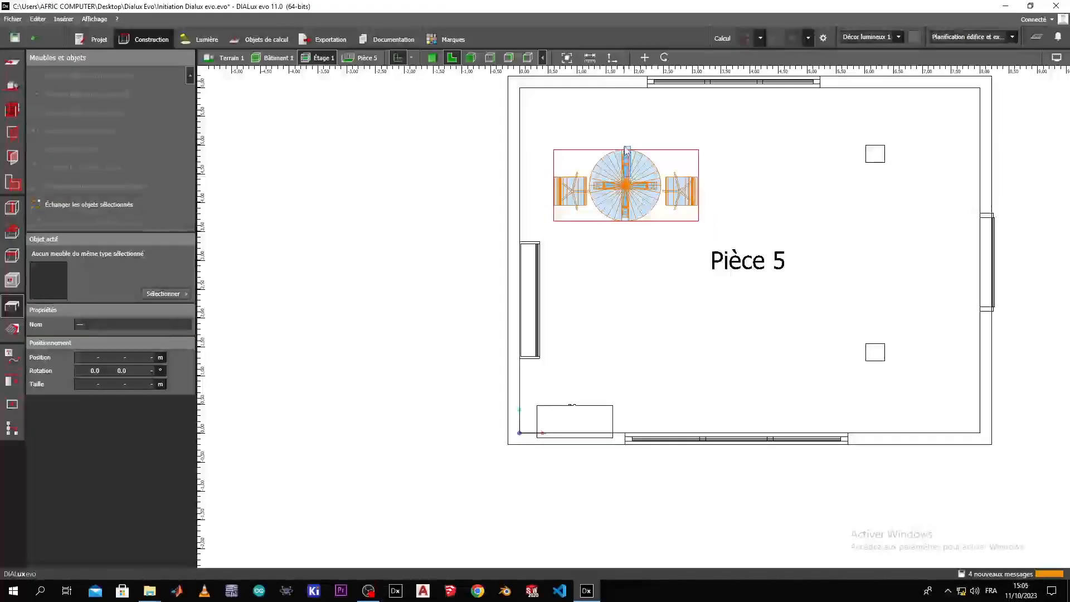
{"action": "left_click", "coordinate": [625, 179]}
{"action": "left_click_drag", "start_coordinate": [738, 103], "coordinate": [531, 229]}
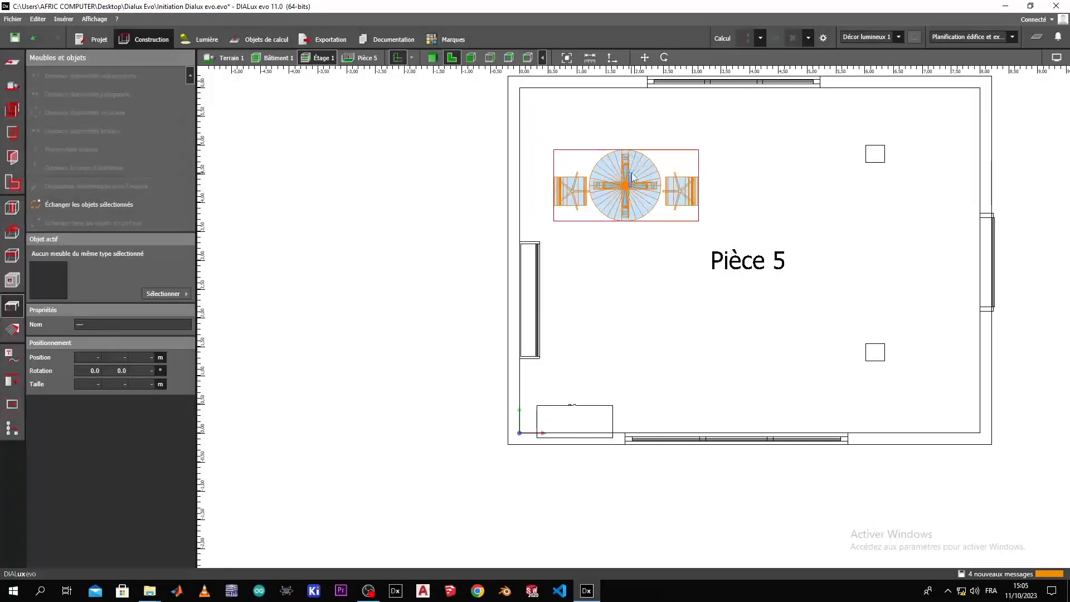
{"action": "left_click", "coordinate": [630, 184]}
{"action": "left_click_drag", "start_coordinate": [715, 104], "coordinate": [530, 244]}
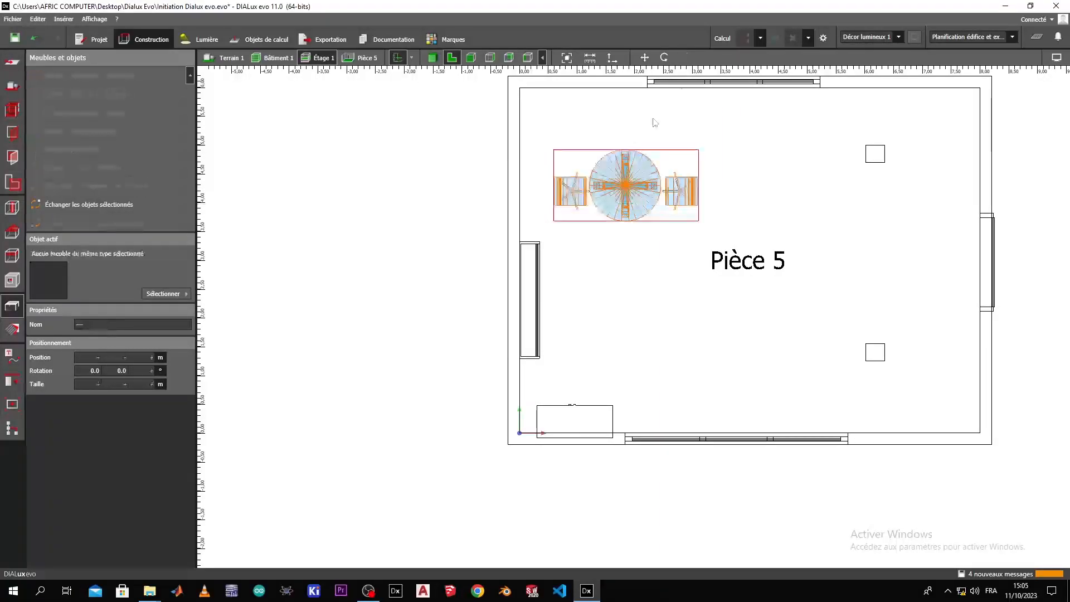
{"action": "left_click", "coordinate": [645, 58]}
{"action": "left_click_drag", "start_coordinate": [626, 127], "coordinate": [626, 81]}
{"action": "left_click", "coordinate": [657, 208]}
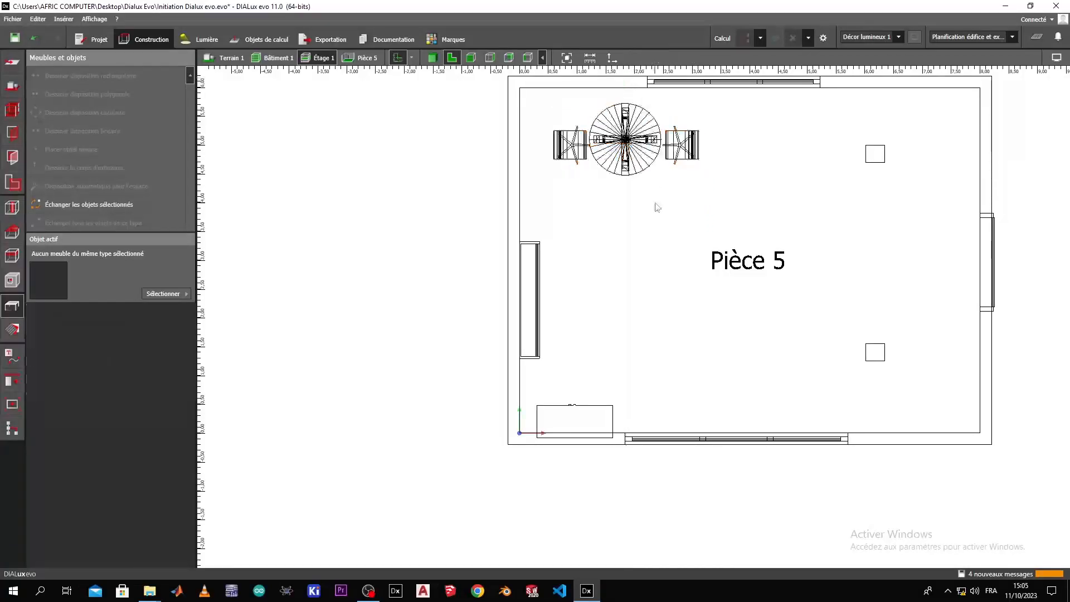
Step: Choose the swivel chair "chaise pivotante2" from the recently used catalogue objects as the active object
{"action": "scroll", "coordinate": [658, 228], "scroll_direction": "up", "scroll_amount": 2}
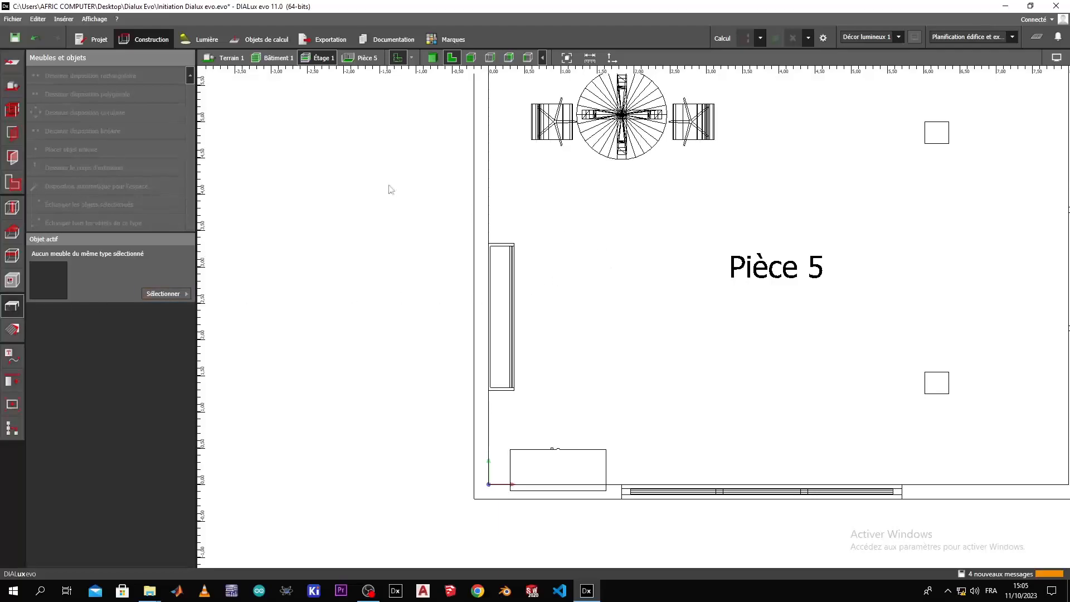
{"action": "left_click", "coordinate": [163, 293]}
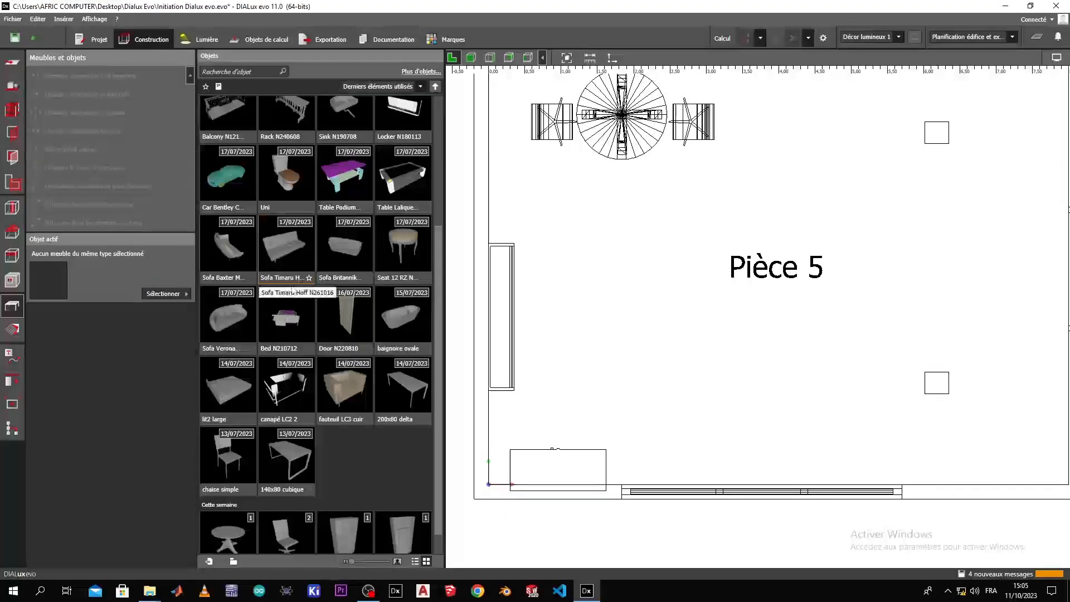
{"action": "scroll", "coordinate": [369, 441], "scroll_direction": "down", "scroll_amount": 1}
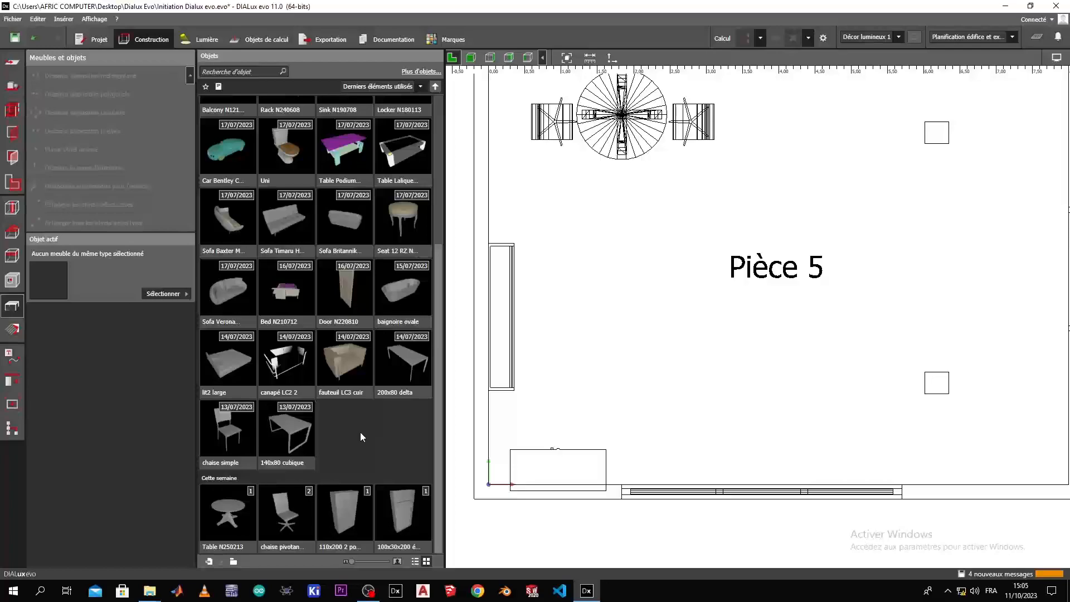
{"action": "scroll", "coordinate": [312, 451], "scroll_direction": "up", "scroll_amount": 3}
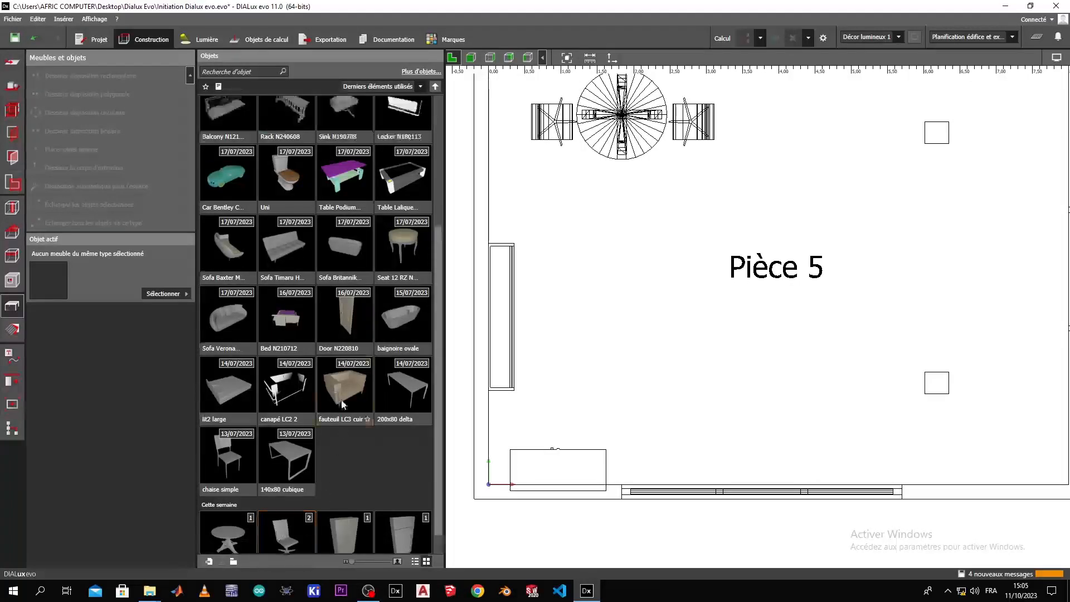
{"action": "scroll", "coordinate": [342, 399], "scroll_direction": "down", "scroll_amount": 3}
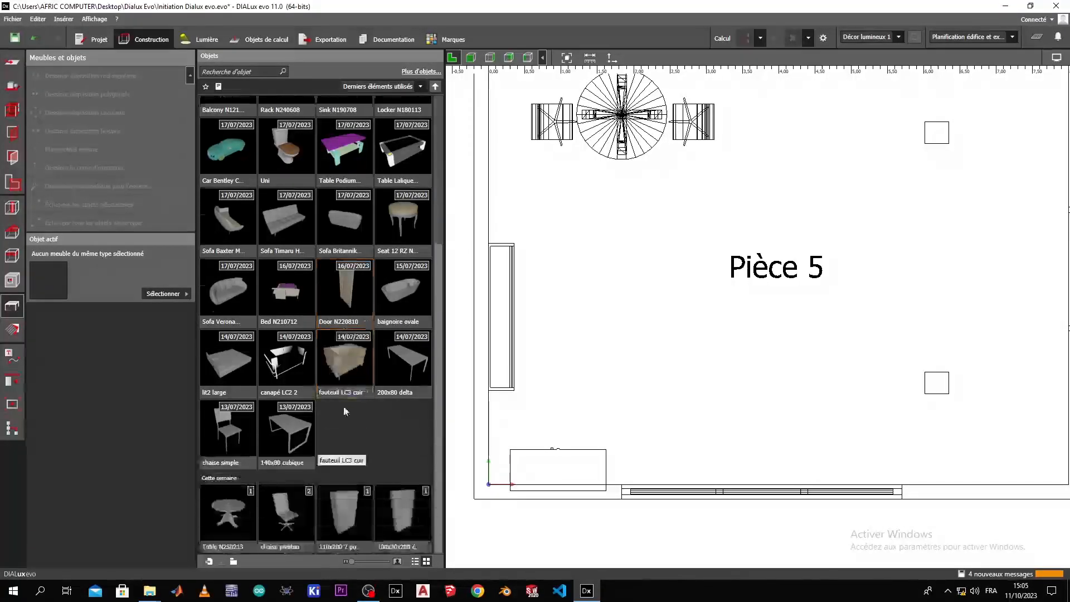
{"action": "left_click", "coordinate": [285, 511]}
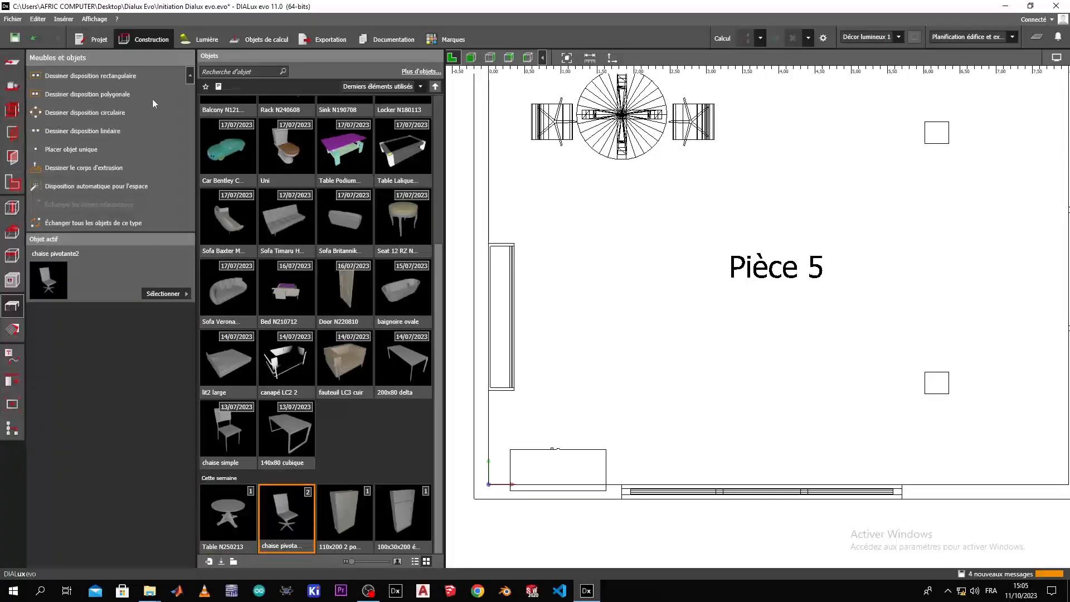
Step: Draw a circular arrangement of swivel chairs with a radius of about 1.265 m in the middle of Pièce 5
{"action": "left_click", "coordinate": [98, 75]}
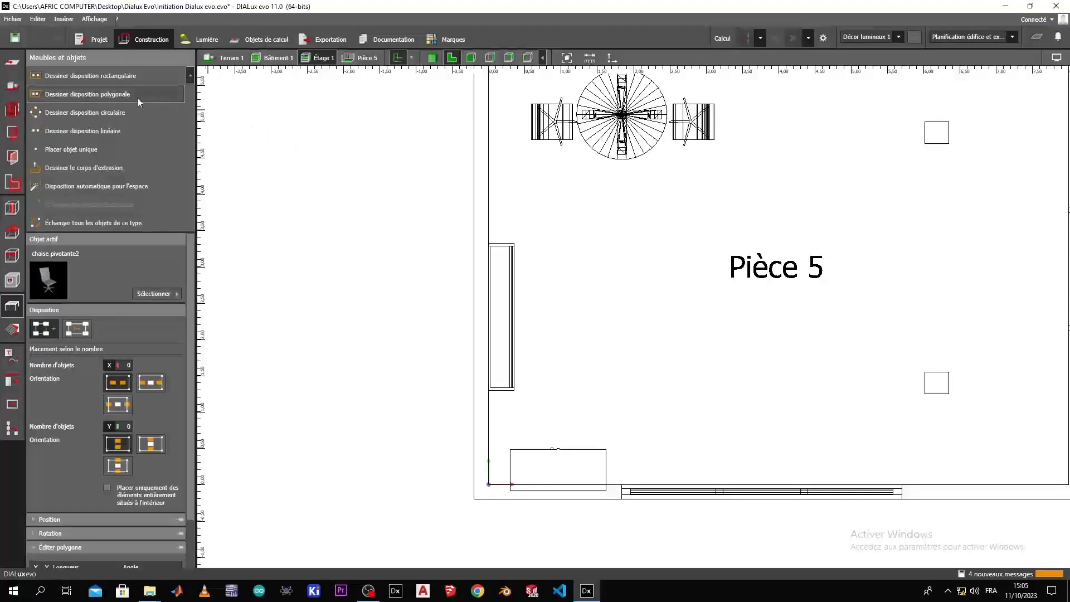
{"action": "left_click", "coordinate": [125, 95]}
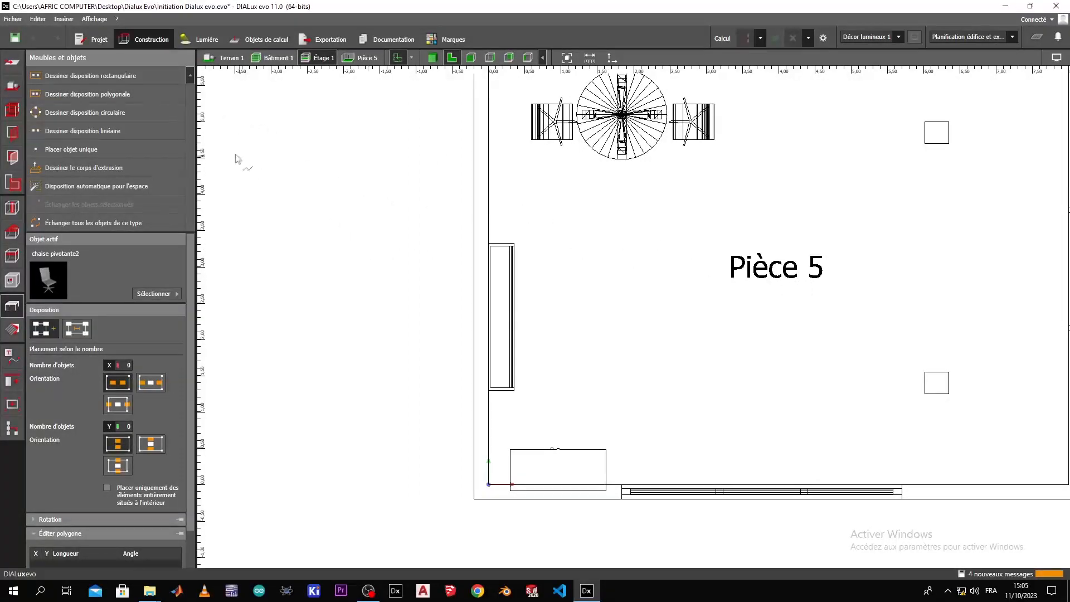
{"action": "left_click", "coordinate": [113, 112]}
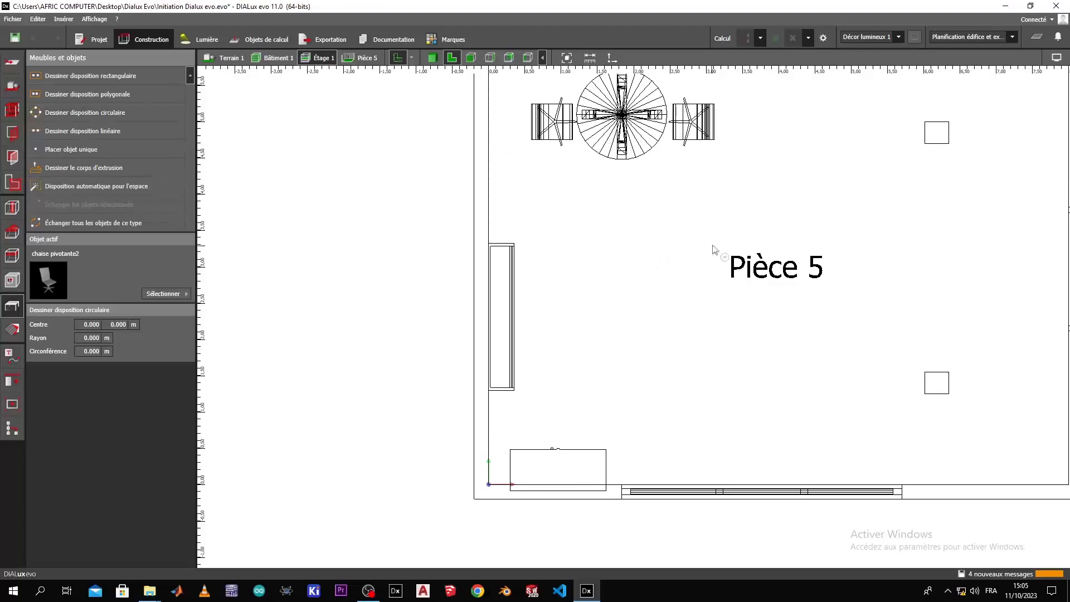
{"action": "left_click", "coordinate": [754, 292]}
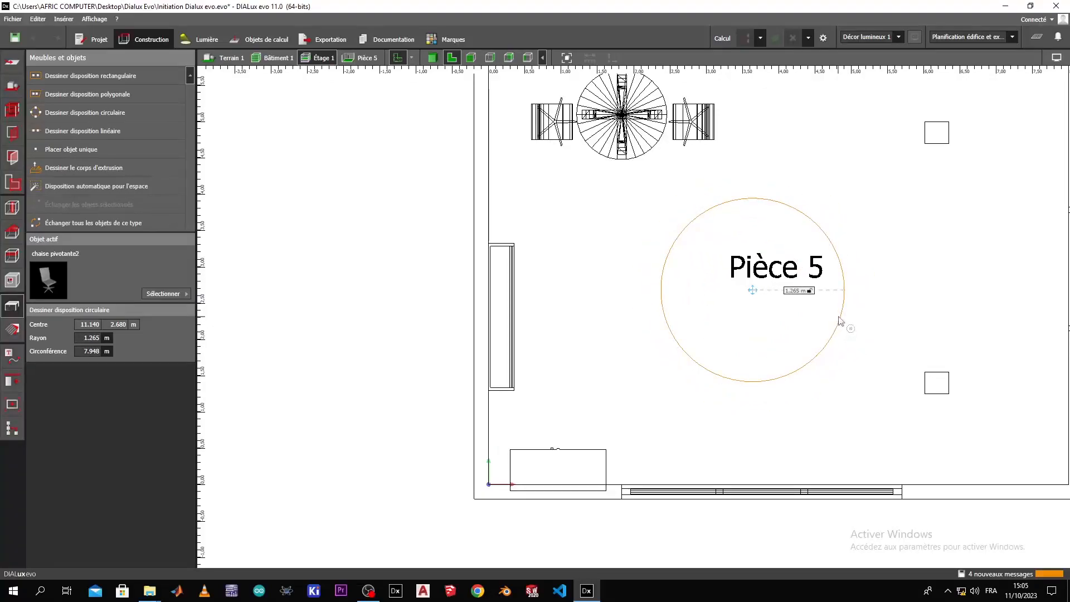
{"action": "left_click", "coordinate": [840, 321]}
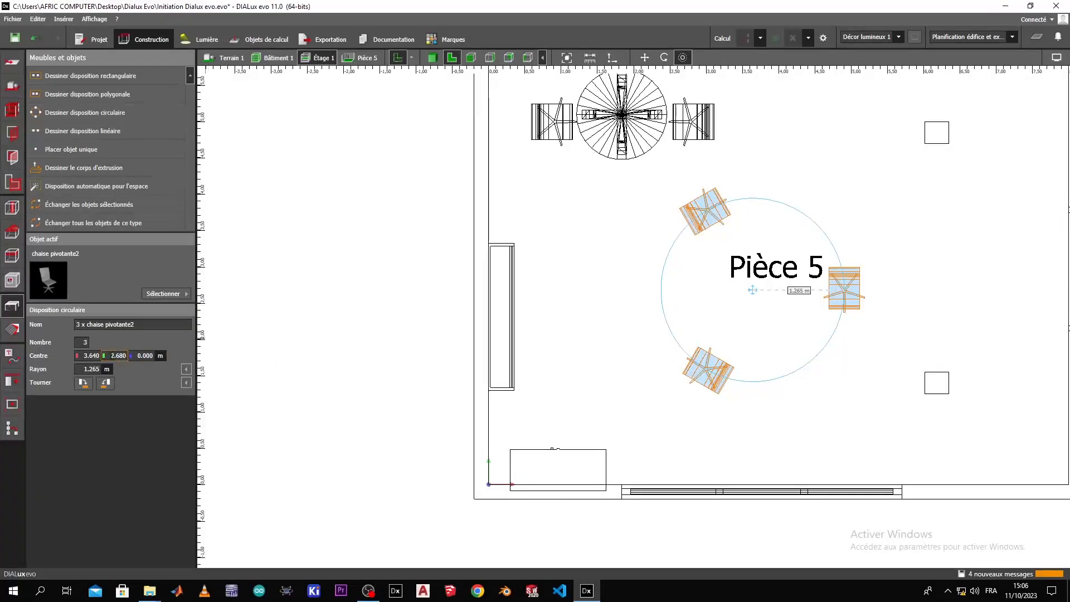
Step: Set the circular arrangement to 4 chairs with a radius of 1.5 m and deselect it
{"action": "left_click", "coordinate": [84, 341]}
{"action": "key", "text": "Return"}
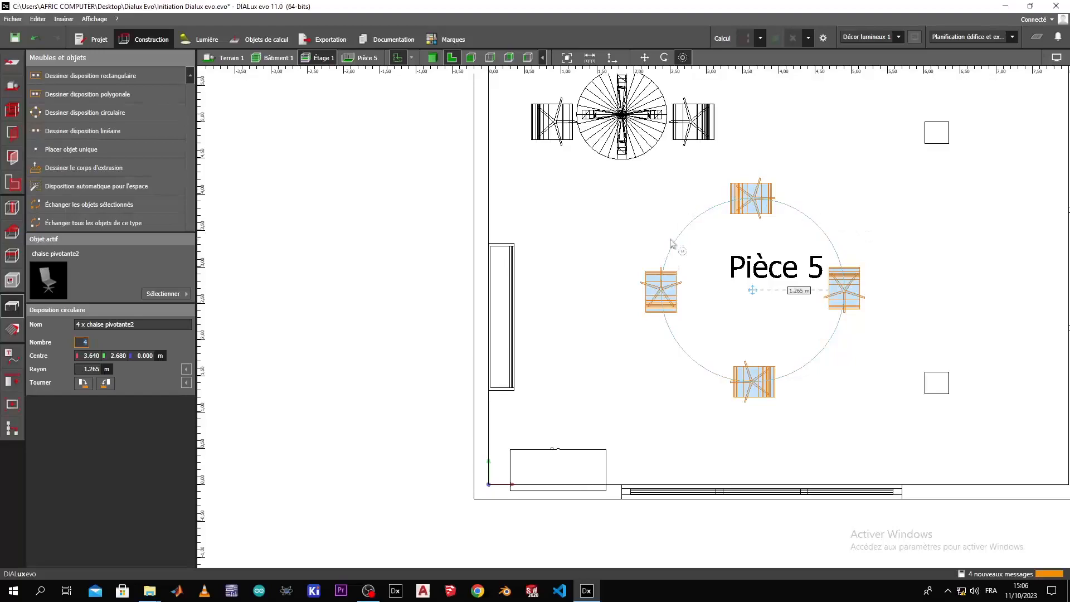
{"action": "left_click", "coordinate": [801, 293]}
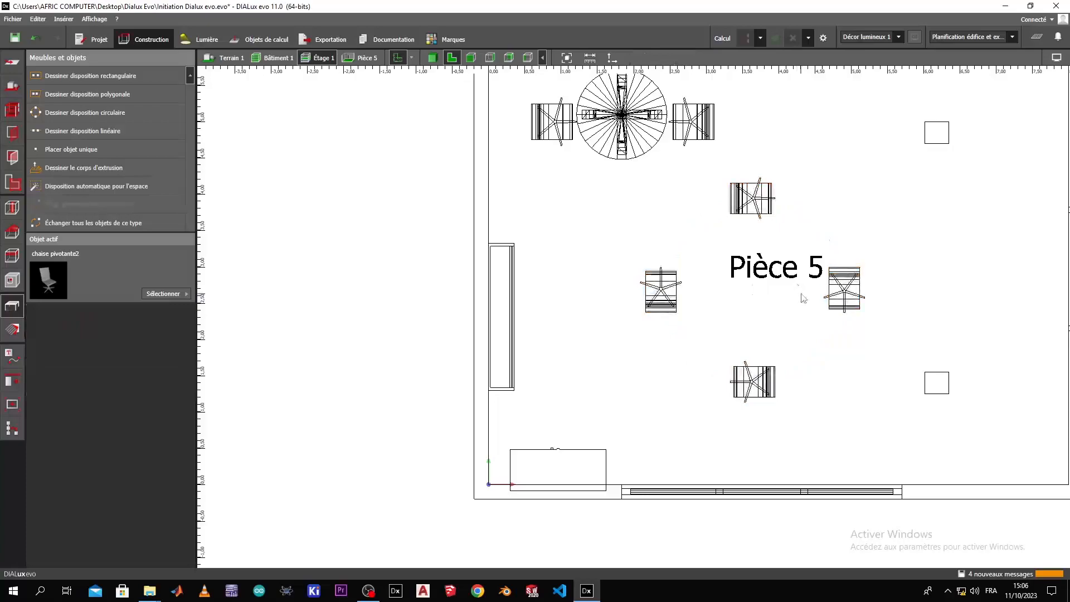
{"action": "left_click", "coordinate": [844, 306]}
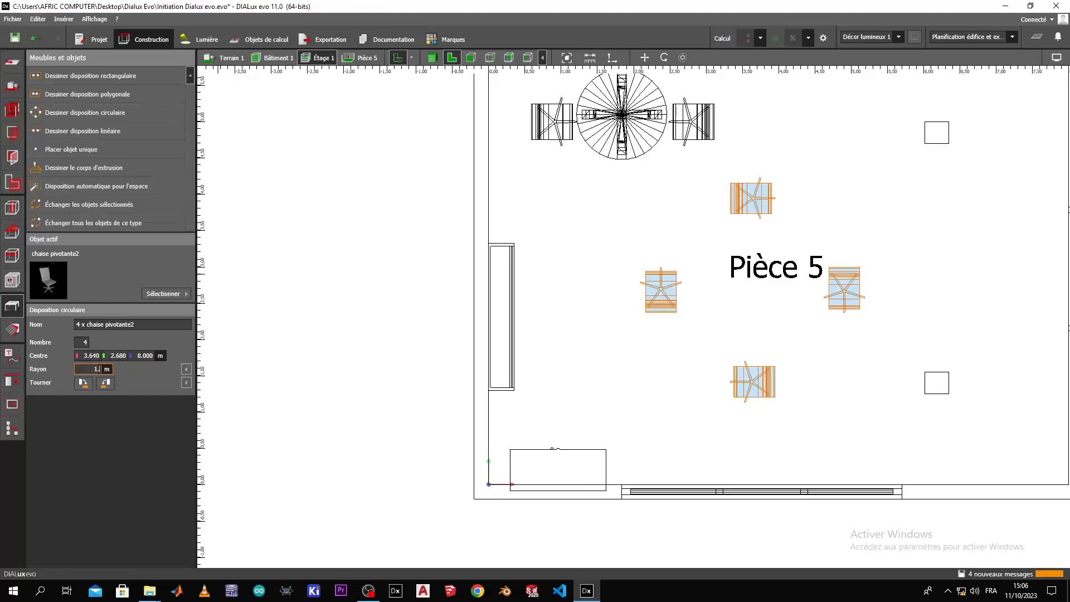
{"action": "key", "text": "Return"}
{"action": "left_click", "coordinate": [773, 347]}
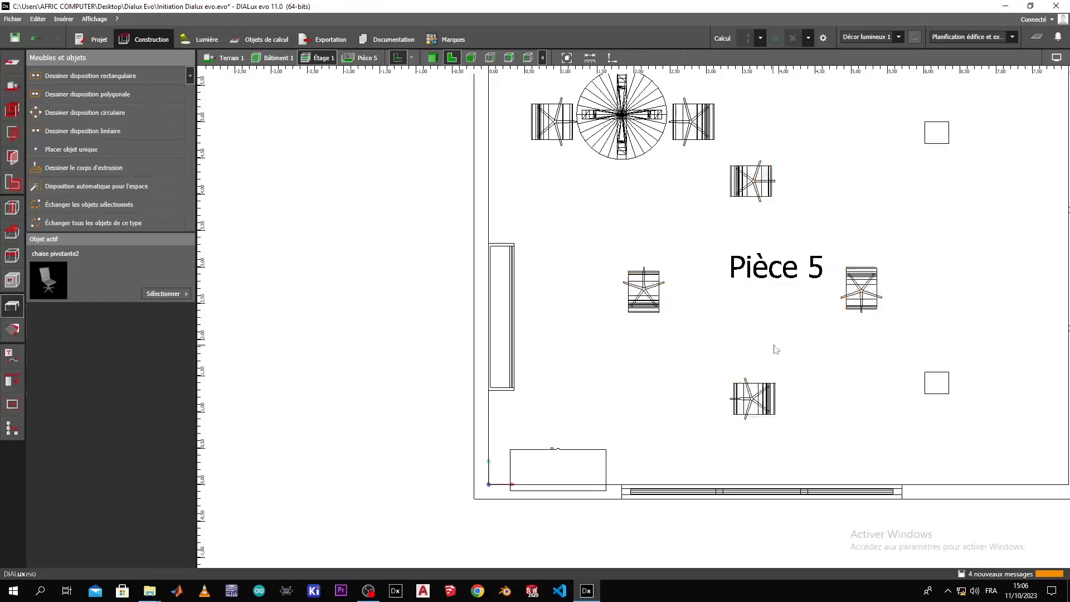
Step: Duplicate the round table that stands between the two chairs by the window wall
{"action": "middle_click_drag", "start_coordinate": [700, 350], "coordinate": [588, 344]}
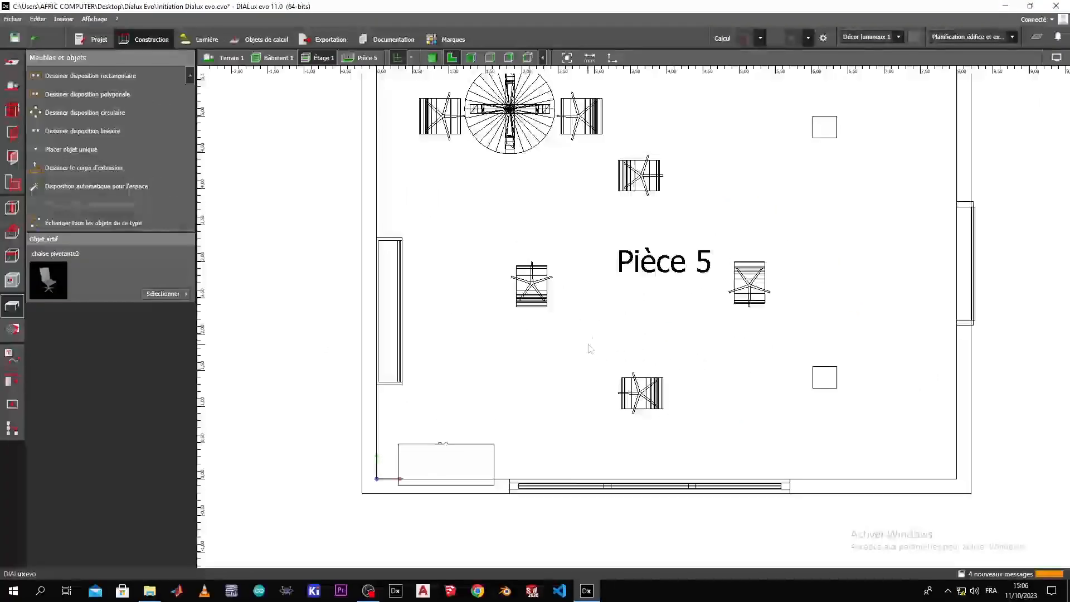
{"action": "left_click", "coordinate": [638, 188]}
{"action": "left_click", "coordinate": [574, 264]}
{"action": "left_click", "coordinate": [516, 131]}
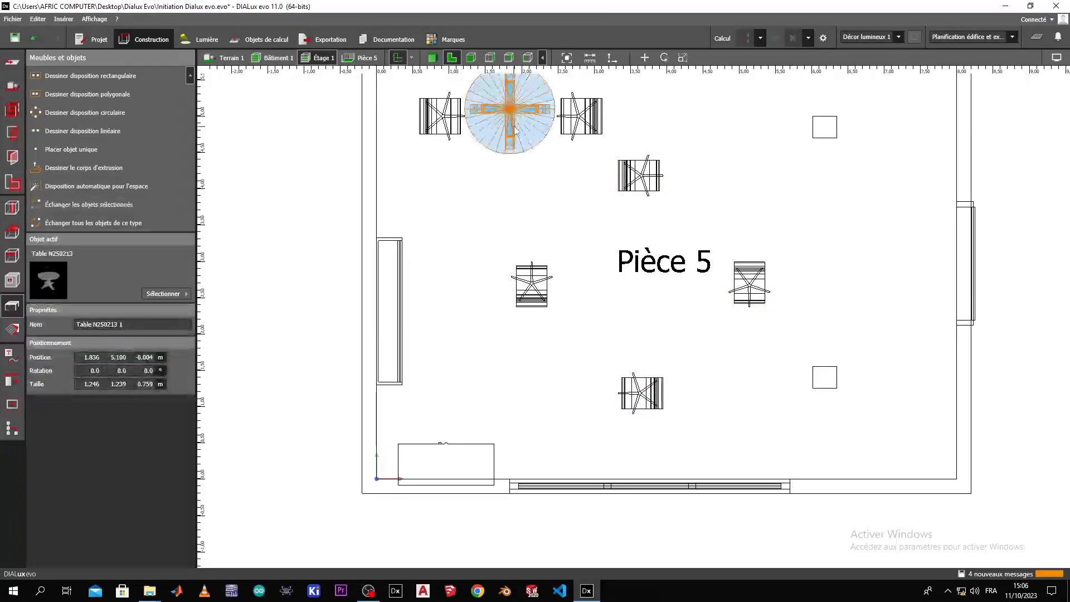
{"action": "key", "text": "ctrl+c"}
{"action": "key", "text": "ctrl+v"}
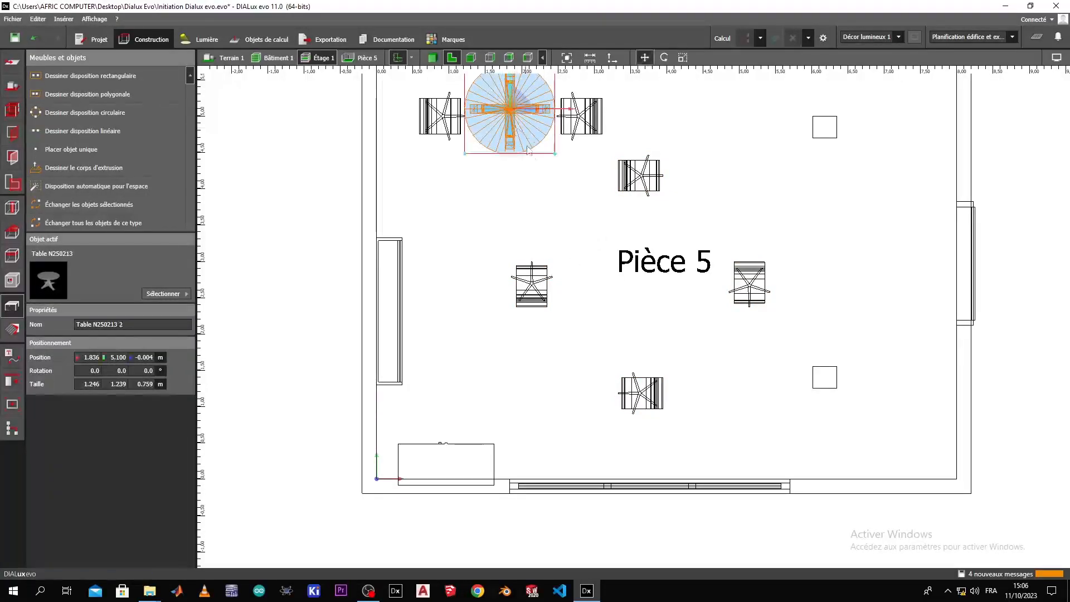
Step: Move the table copy to the centre of the four-chair circle, at about X 3.7 m and Y 2.7 m
{"action": "left_click_drag", "start_coordinate": [512, 104], "coordinate": [512, 282]}
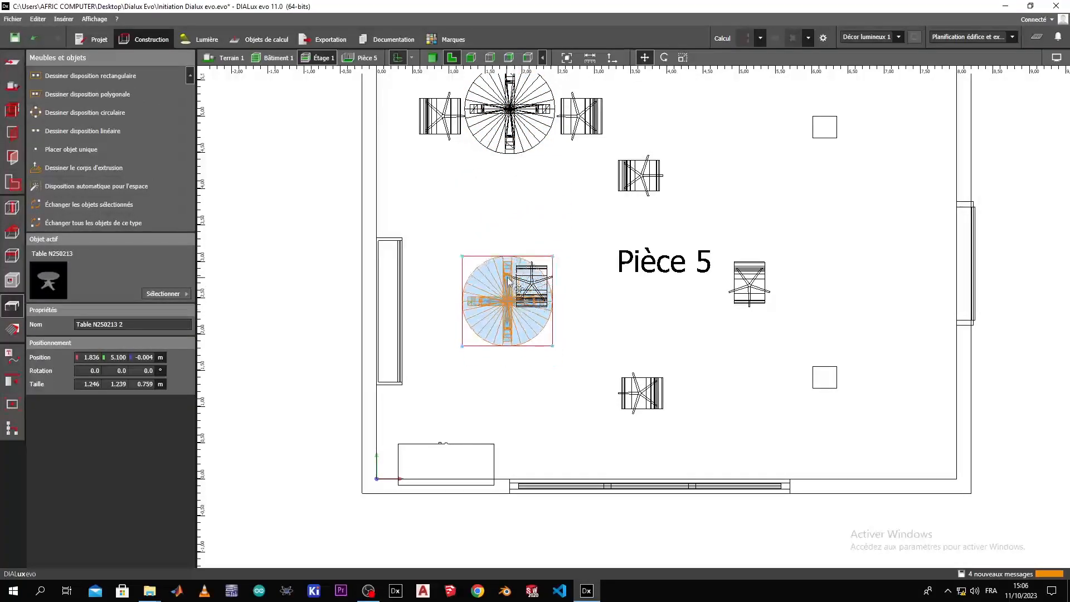
{"action": "left_click_drag", "start_coordinate": [569, 303], "coordinate": [700, 301]}
{"action": "left_click_drag", "start_coordinate": [637, 241], "coordinate": [637, 223]}
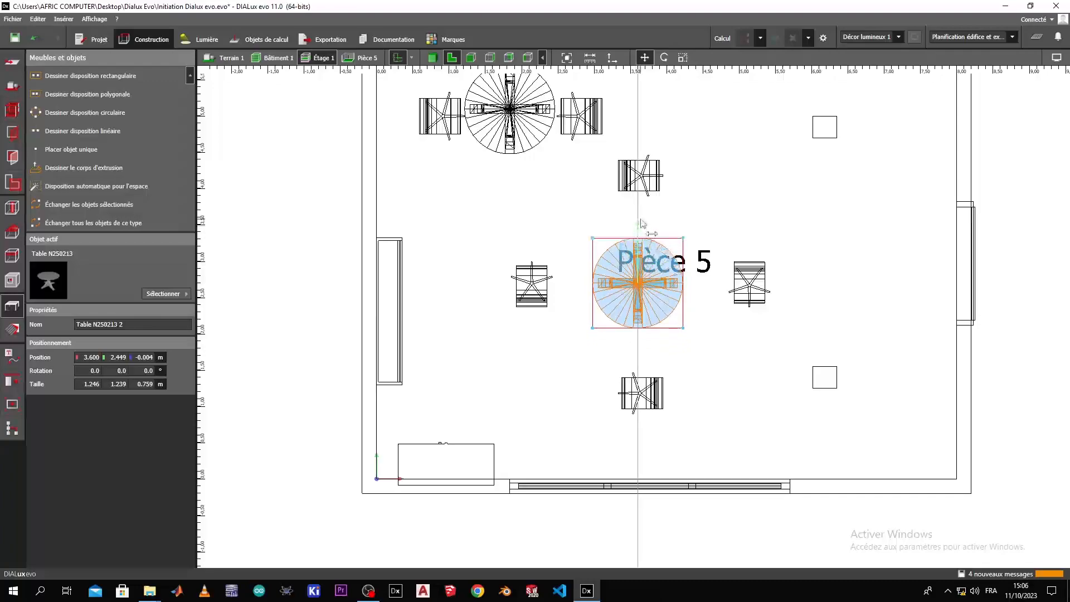
{"action": "left_click_drag", "start_coordinate": [699, 282], "coordinate": [705, 280]}
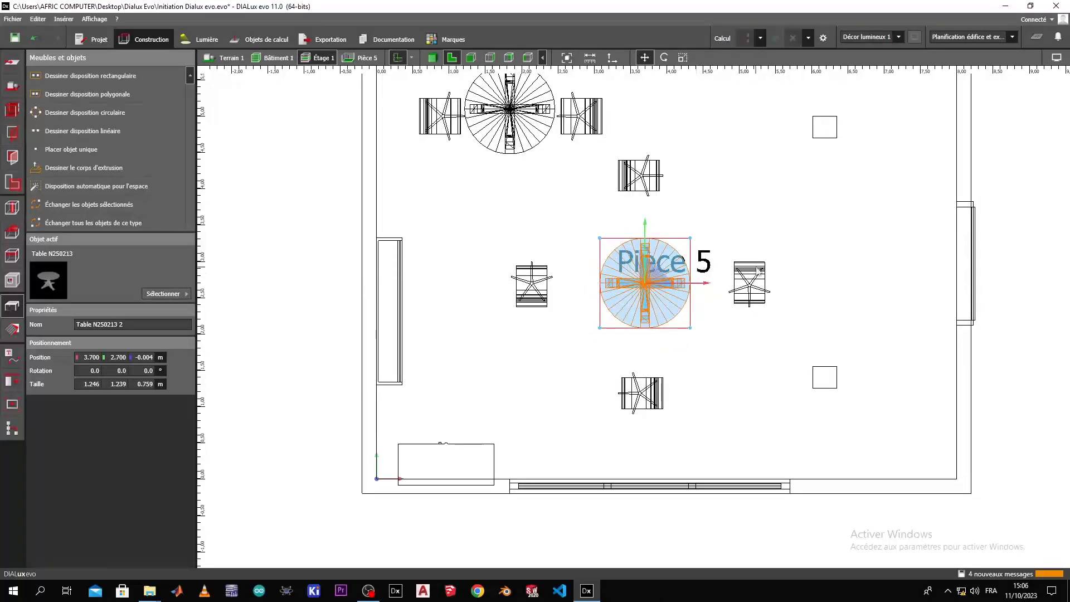
Step: Select only the circle's chair nearest the original round table and rotate it to 0° about Z so it faces the central table
{"action": "left_click", "coordinate": [650, 176]}
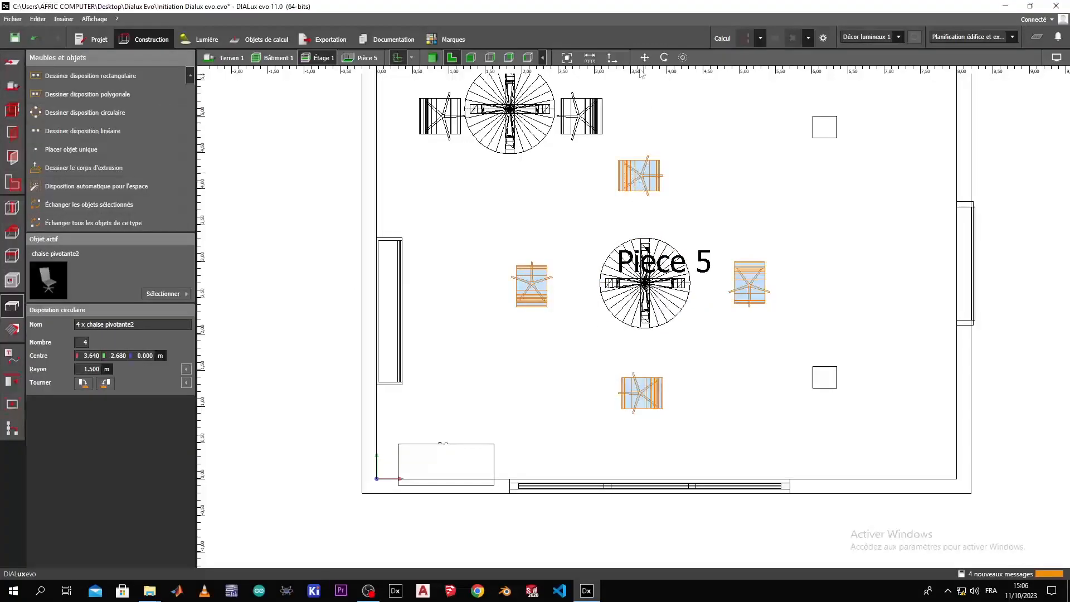
{"action": "left_click", "coordinate": [663, 58]}
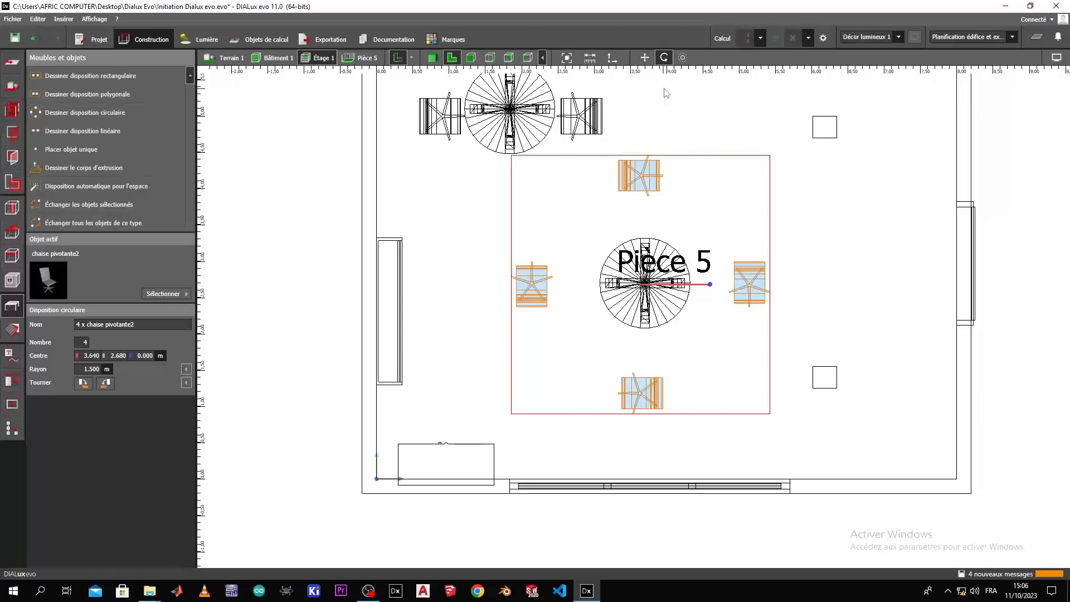
{"action": "left_click", "coordinate": [648, 185]}
{"action": "left_click", "coordinate": [648, 187]}
{"action": "left_click", "coordinate": [648, 192]}
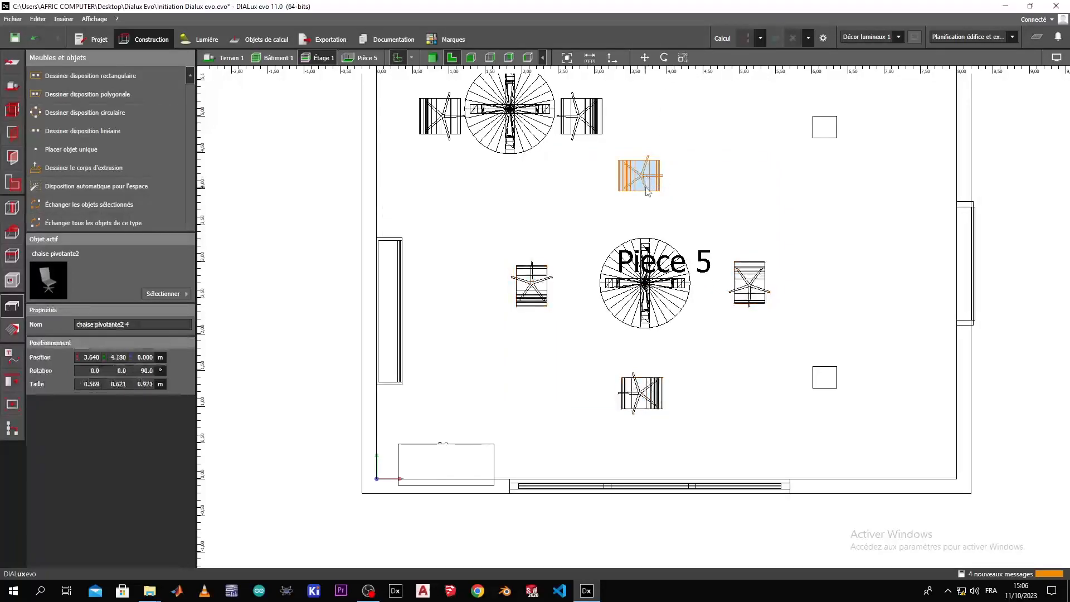
{"action": "left_click", "coordinate": [663, 57]}
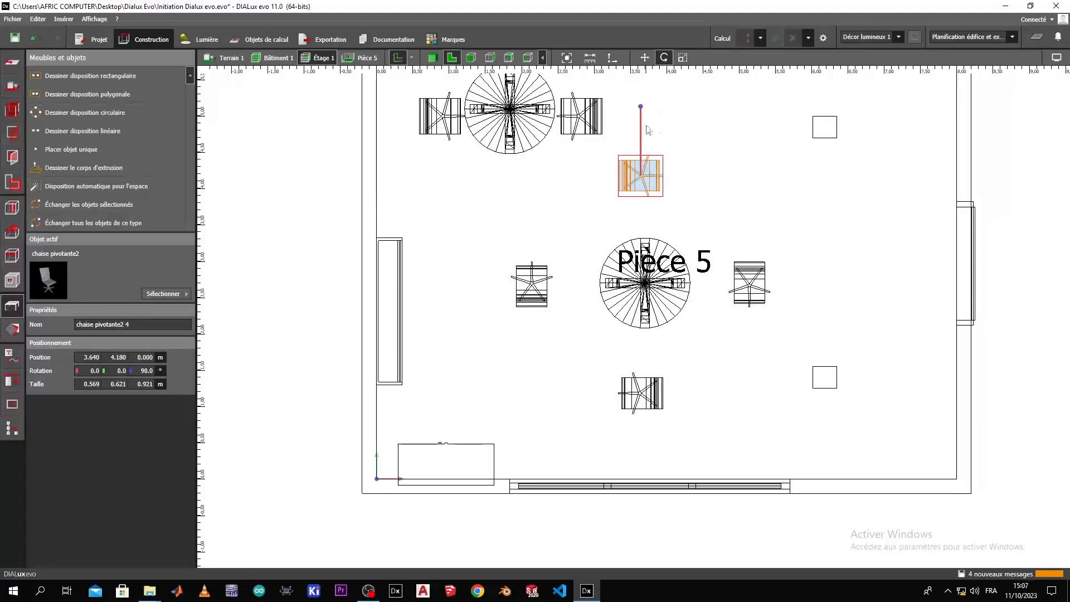
{"action": "left_click_drag", "start_coordinate": [640, 107], "coordinate": [694, 182]}
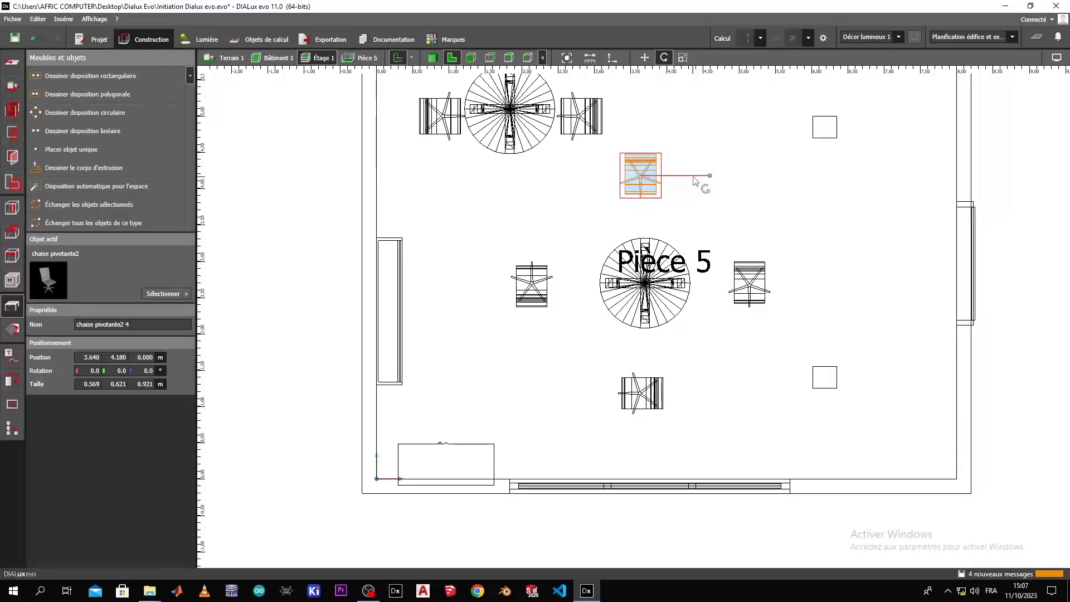
Step: Rotate the pillar-side chair and the chair on the cabinet's window-wall side a quarter turn clockwise each toward the central table
{"action": "left_click", "coordinate": [759, 288]}
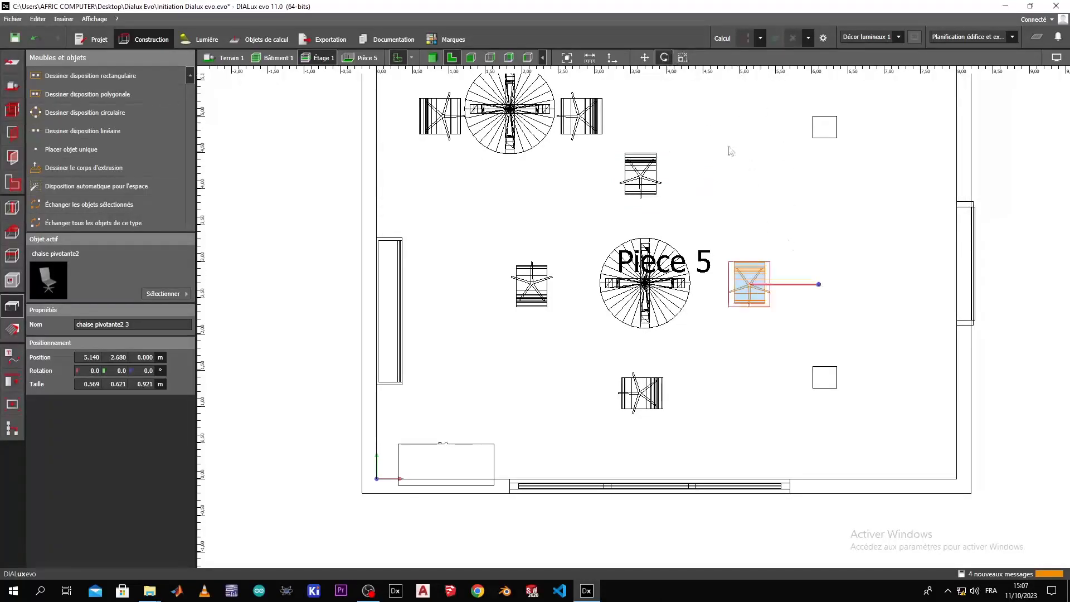
{"action": "left_click_drag", "start_coordinate": [818, 284], "coordinate": [749, 341]}
{"action": "left_click", "coordinate": [642, 397]}
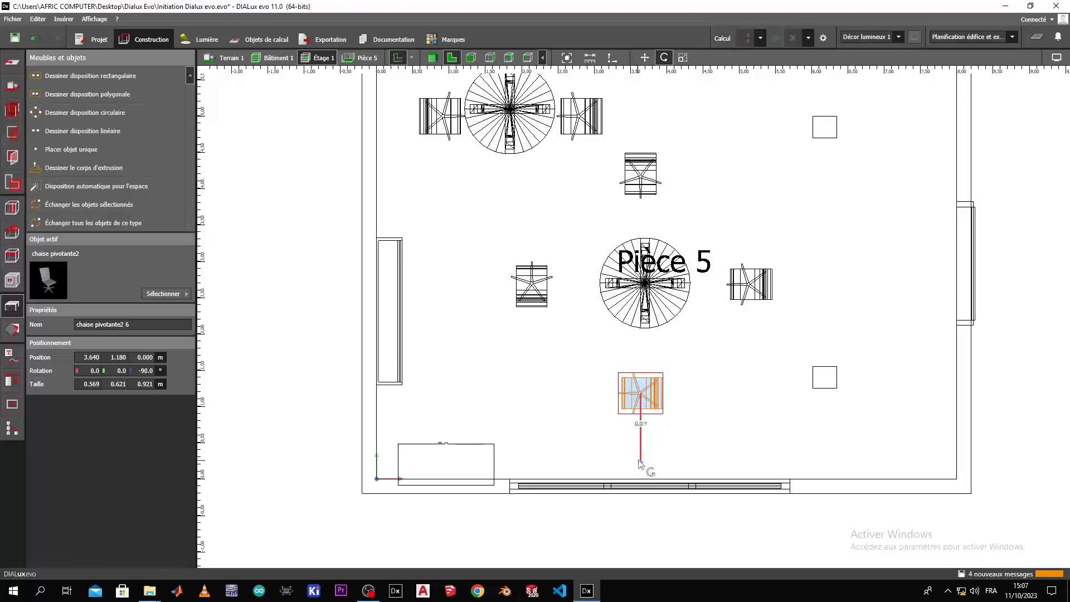
{"action": "left_click_drag", "start_coordinate": [641, 462], "coordinate": [582, 401]}
Step: Start rotating the shelf-side chair of the circle and save the project
{"action": "left_click", "coordinate": [536, 285]}
{"action": "left_click", "coordinate": [663, 57]}
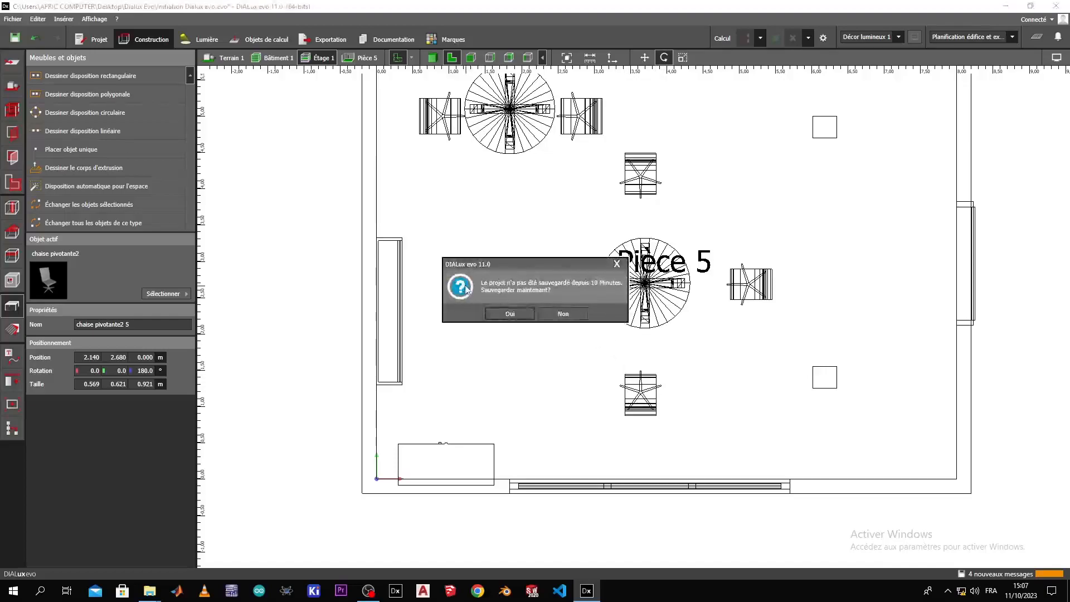
{"action": "left_click", "coordinate": [523, 306]}
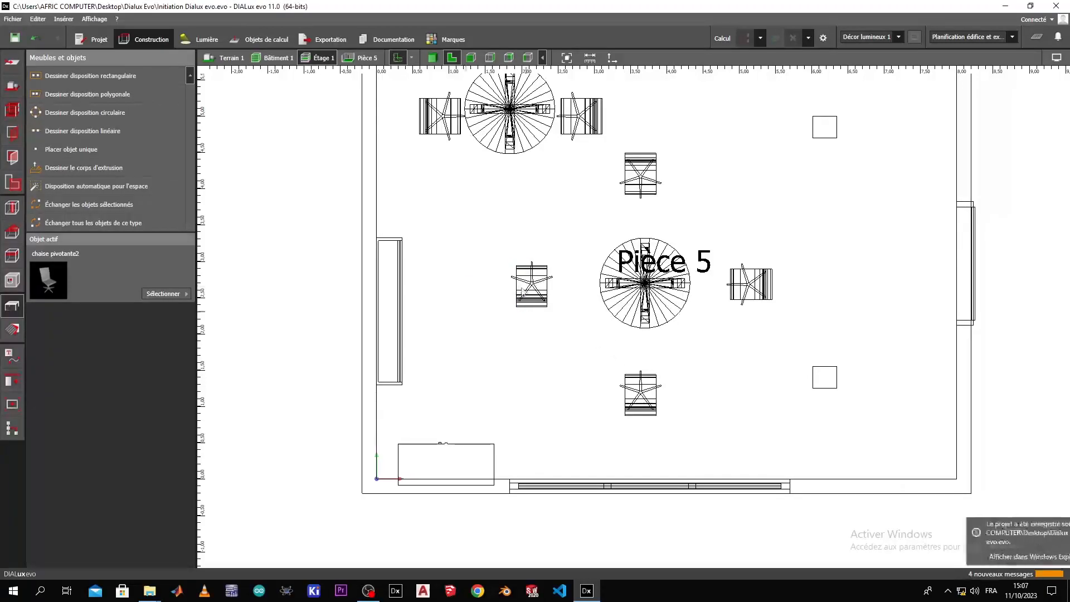
Step: Rotate the shelf-side chair of the circle a quarter turn clockwise to face the central table and deselect it
{"action": "left_click", "coordinate": [532, 293]}
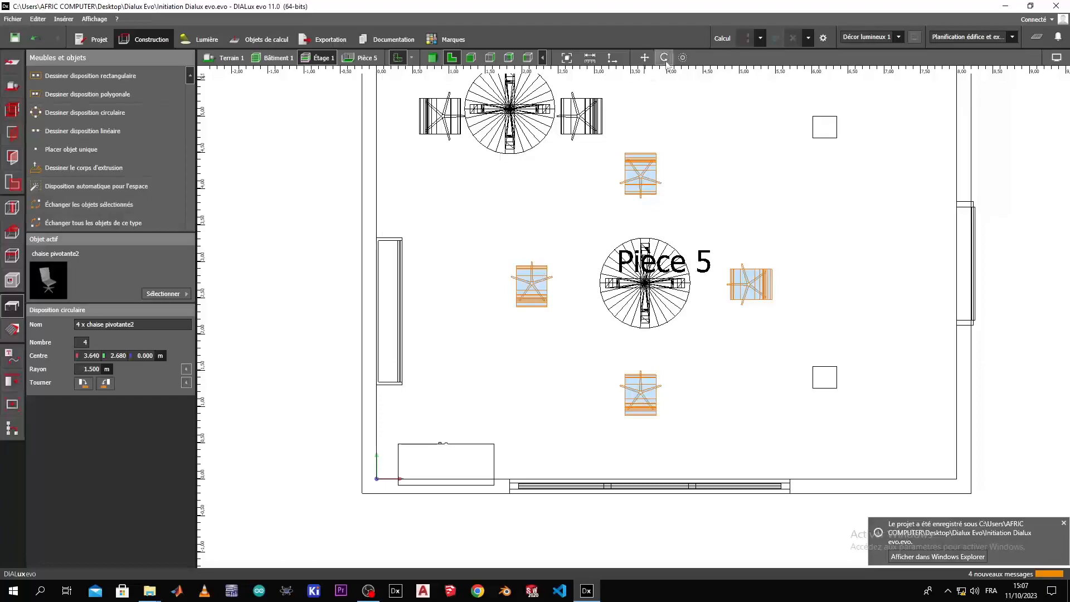
{"action": "left_click", "coordinate": [545, 277]}
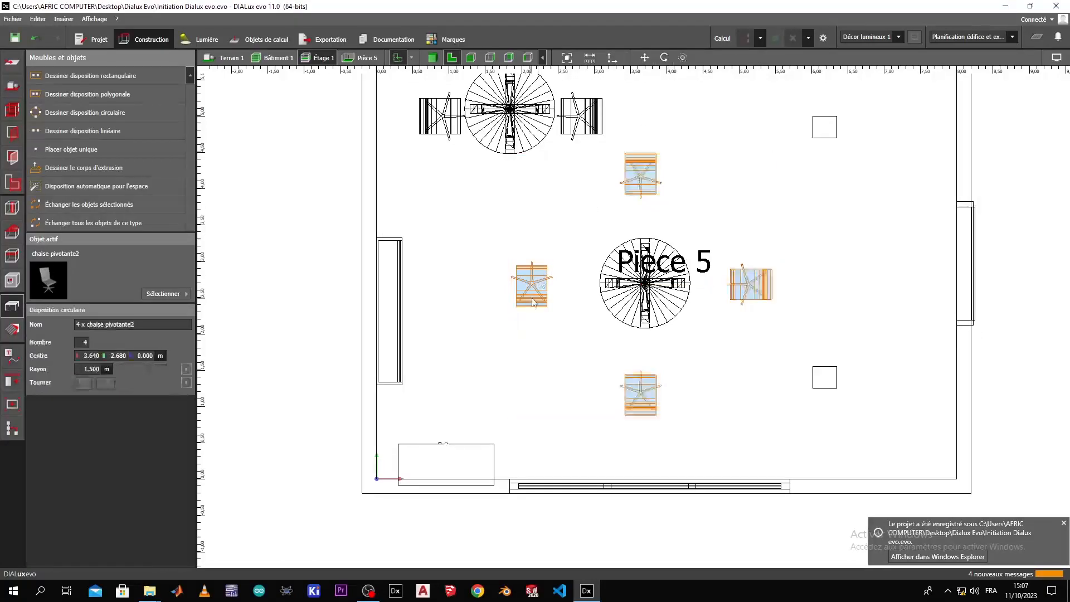
{"action": "left_click", "coordinate": [662, 58]}
{"action": "left_click_drag", "start_coordinate": [463, 284], "coordinate": [532, 256]}
{"action": "left_click", "coordinate": [716, 210]}
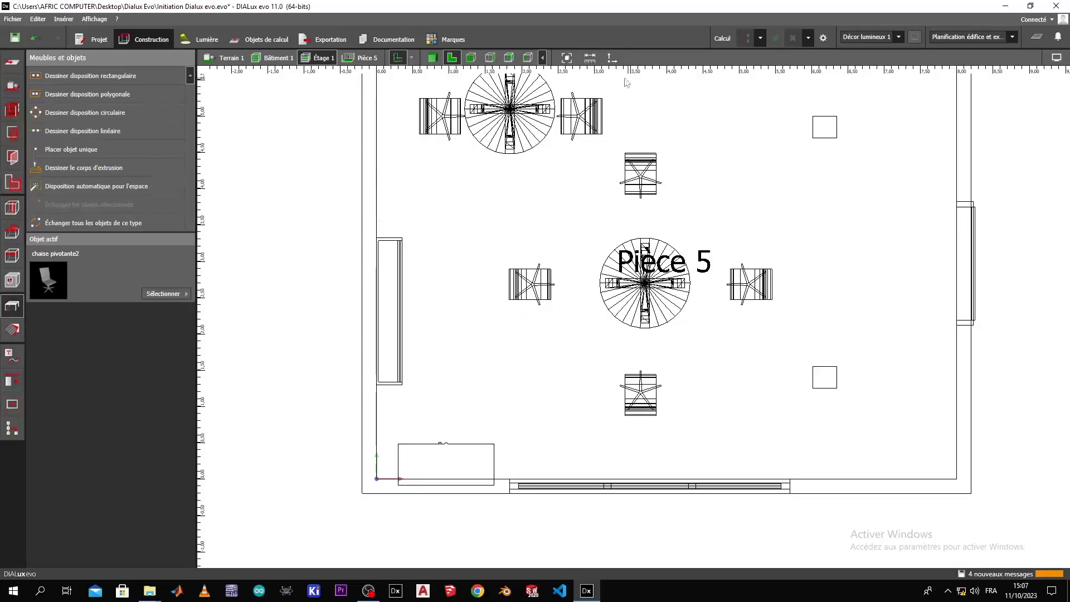
Step: Show the furnished room in 3D and examine how the four chairs stand around the central table
{"action": "left_click", "coordinate": [433, 58]}
{"action": "middle_click_drag", "start_coordinate": [573, 201], "coordinate": [633, 276]}
{"action": "scroll", "coordinate": [680, 423], "scroll_direction": "up", "scroll_amount": 10}
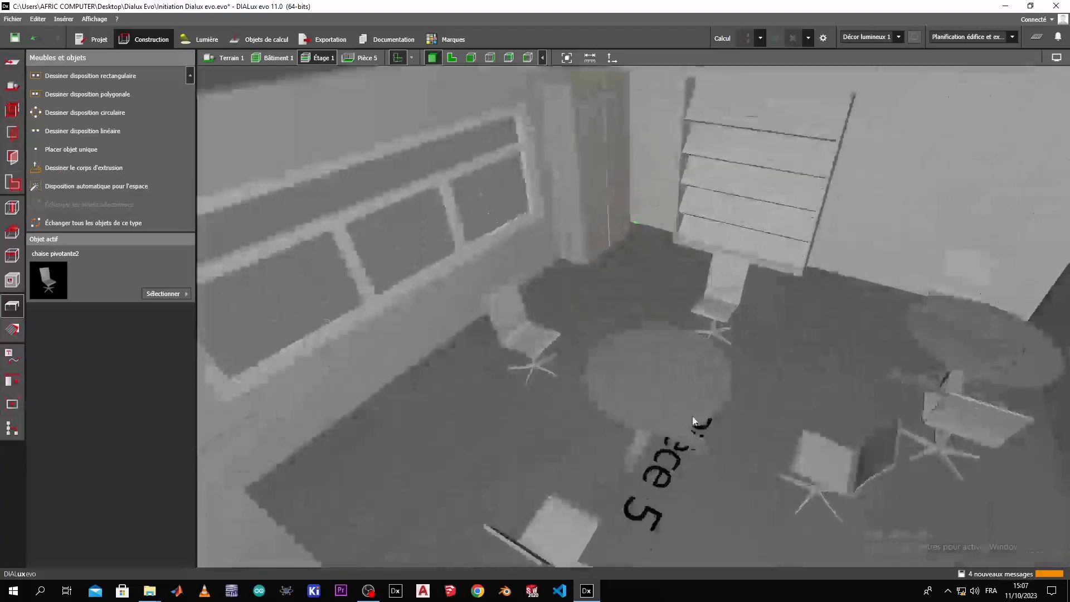
{"action": "scroll", "coordinate": [690, 459], "scroll_direction": "down", "scroll_amount": 10}
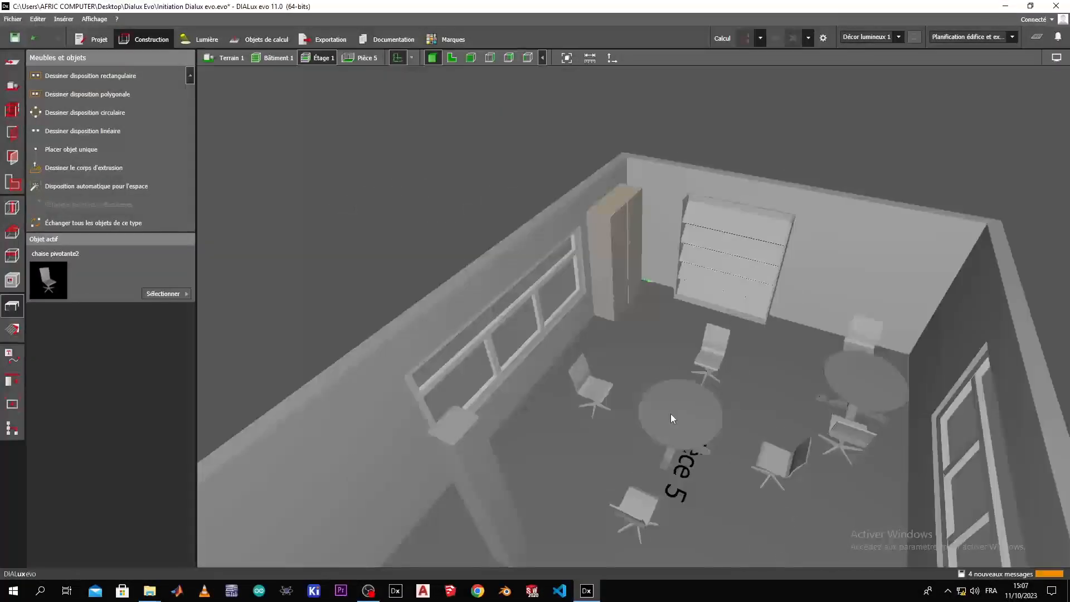
Step: Reduce the radius of the circular arrangement of four swivel chairs around the central table to 1.2 m and deselect it
{"action": "left_click", "coordinate": [720, 361]}
{"action": "left_click", "coordinate": [98, 369]}
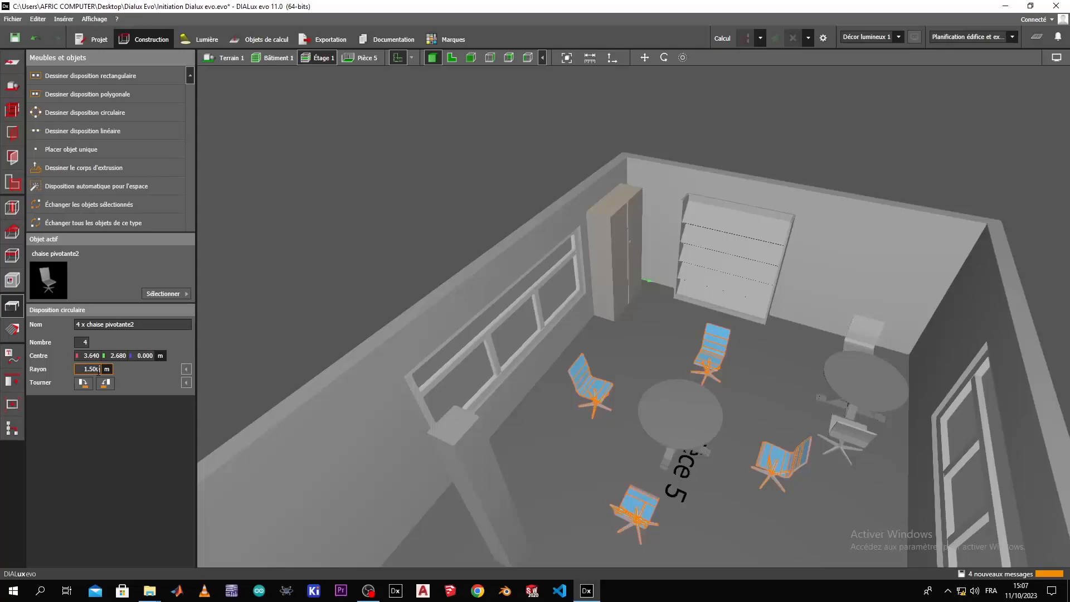
{"action": "key", "text": "BackSpace"}
{"action": "key", "text": "BackSpace"}
{"action": "key", "text": "BackSpace"}
{"action": "type", "text": "2"}
{"action": "key", "text": "Return"}
{"action": "left_click", "coordinate": [630, 434]}
Step: Examine the furnished room in 3D from several sides, checking the chair spacing around both tables and the cabinet and shelf placement
{"action": "scroll", "coordinate": [622, 427], "scroll_direction": "down", "scroll_amount": 3}
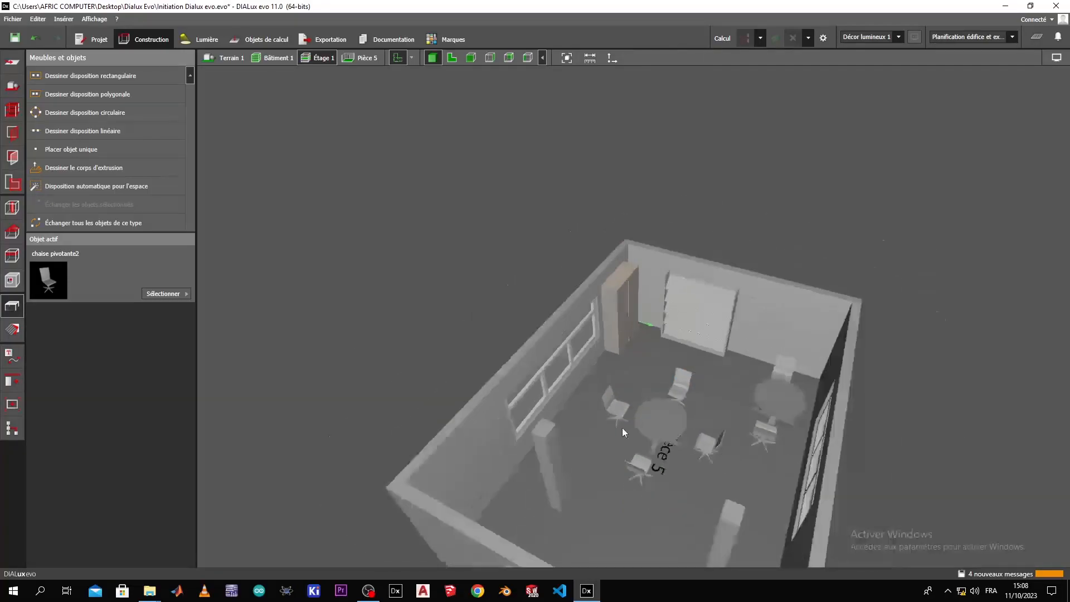
{"action": "scroll", "coordinate": [640, 504], "scroll_direction": "up", "scroll_amount": 5}
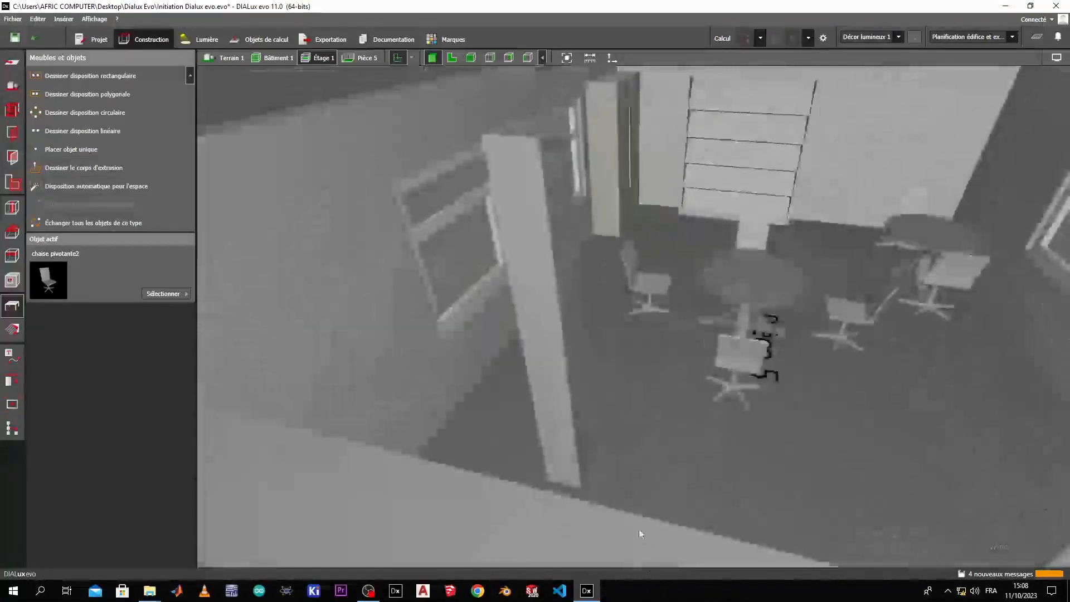
{"action": "scroll", "coordinate": [628, 495], "scroll_direction": "down", "scroll_amount": 4}
{"action": "left_click_drag", "start_coordinate": [627, 496], "coordinate": [600, 495]}
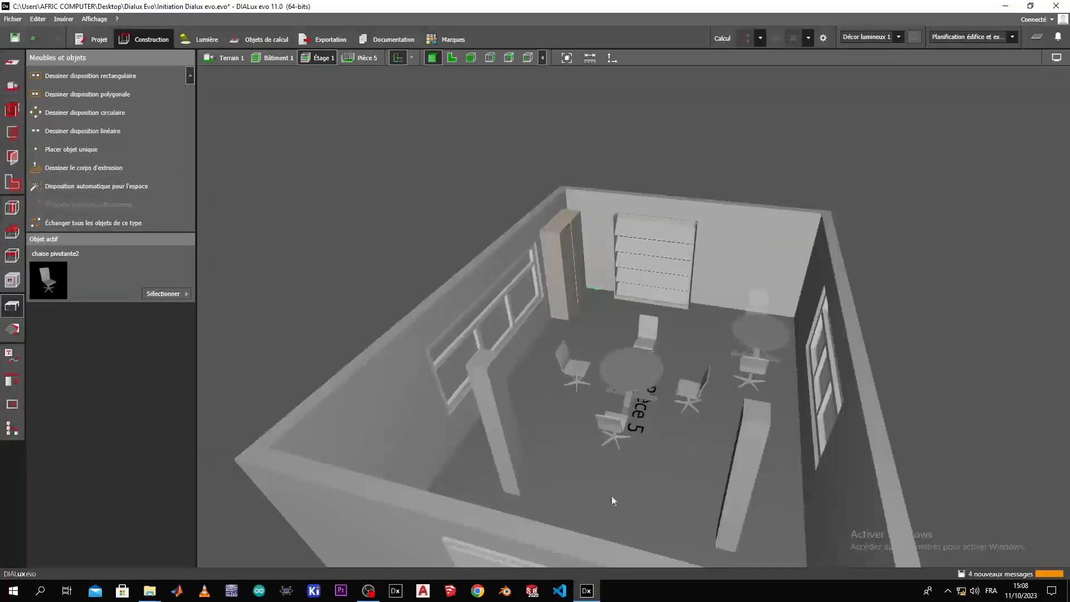
{"action": "scroll", "coordinate": [630, 502], "scroll_direction": "up", "scroll_amount": 4}
{"action": "scroll", "coordinate": [630, 506], "scroll_direction": "down", "scroll_amount": 3}
{"action": "left_click_drag", "start_coordinate": [536, 528], "coordinate": [518, 430]}
{"action": "left_click_drag", "start_coordinate": [510, 281], "coordinate": [559, 360]}
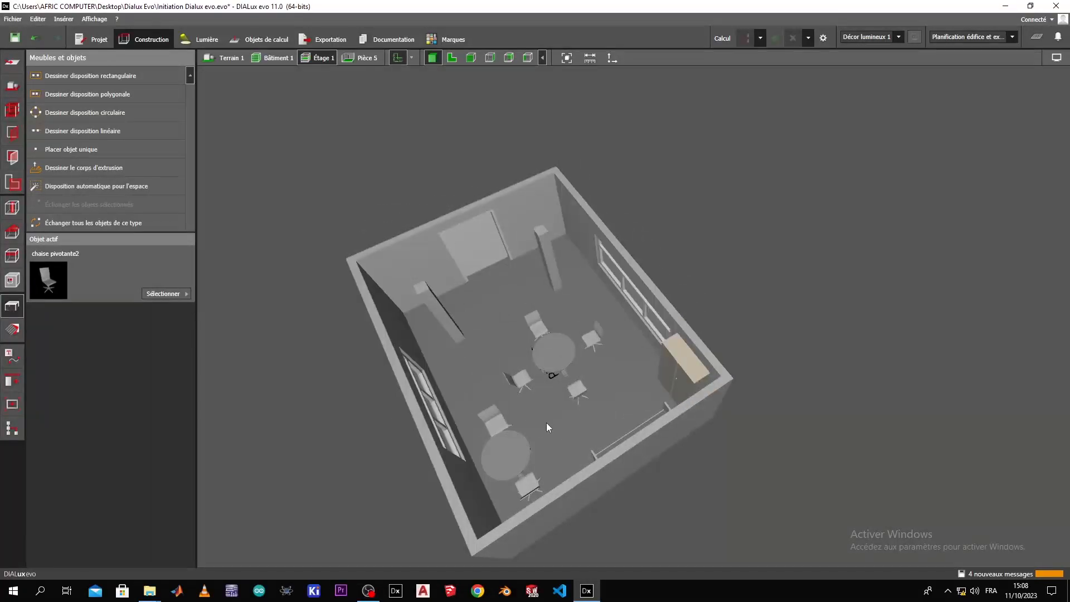
{"action": "left_click_drag", "start_coordinate": [546, 427], "coordinate": [647, 405]}
{"action": "scroll", "coordinate": [614, 420], "scroll_direction": "up", "scroll_amount": 5}
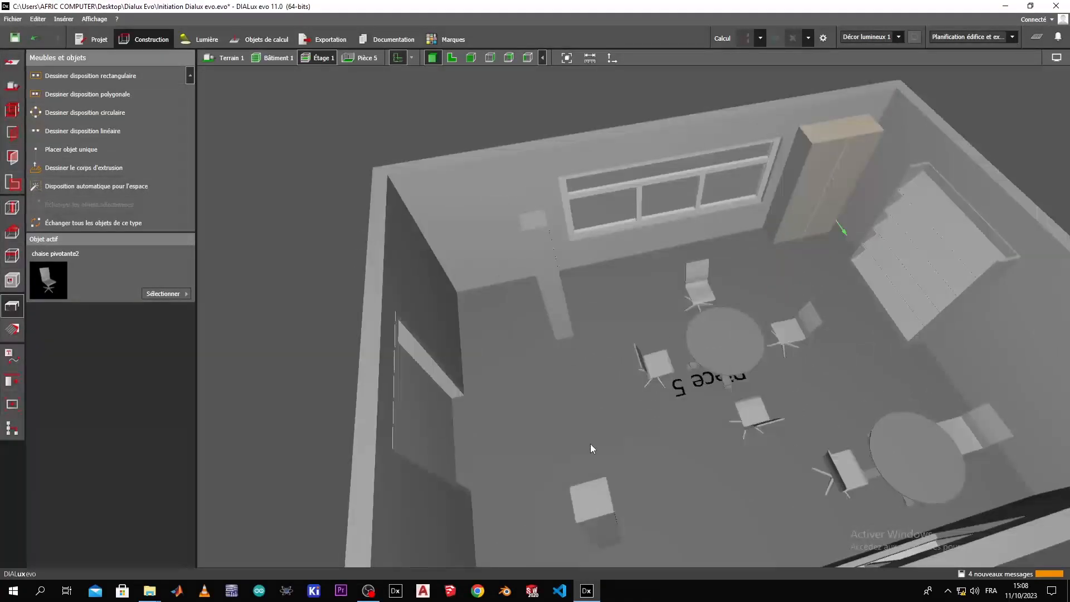
{"action": "scroll", "coordinate": [590, 444], "scroll_direction": "up", "scroll_amount": 3}
{"action": "right_click_drag", "start_coordinate": [580, 446], "coordinate": [503, 438]}
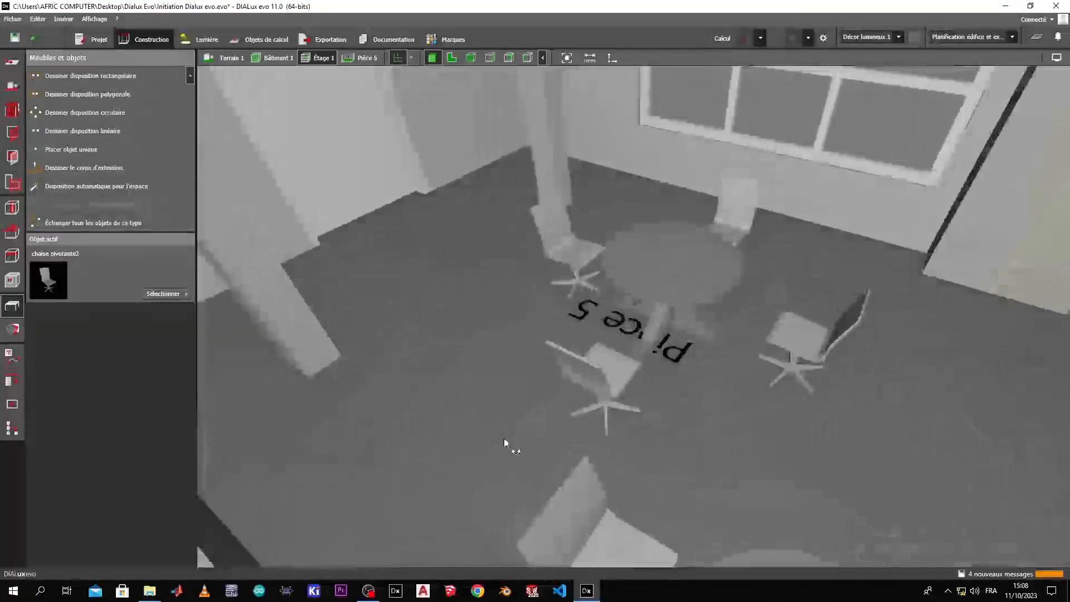
{"action": "scroll", "coordinate": [491, 362], "scroll_direction": "down", "scroll_amount": 5}
{"action": "right_click_drag", "start_coordinate": [484, 370], "coordinate": [423, 429]}
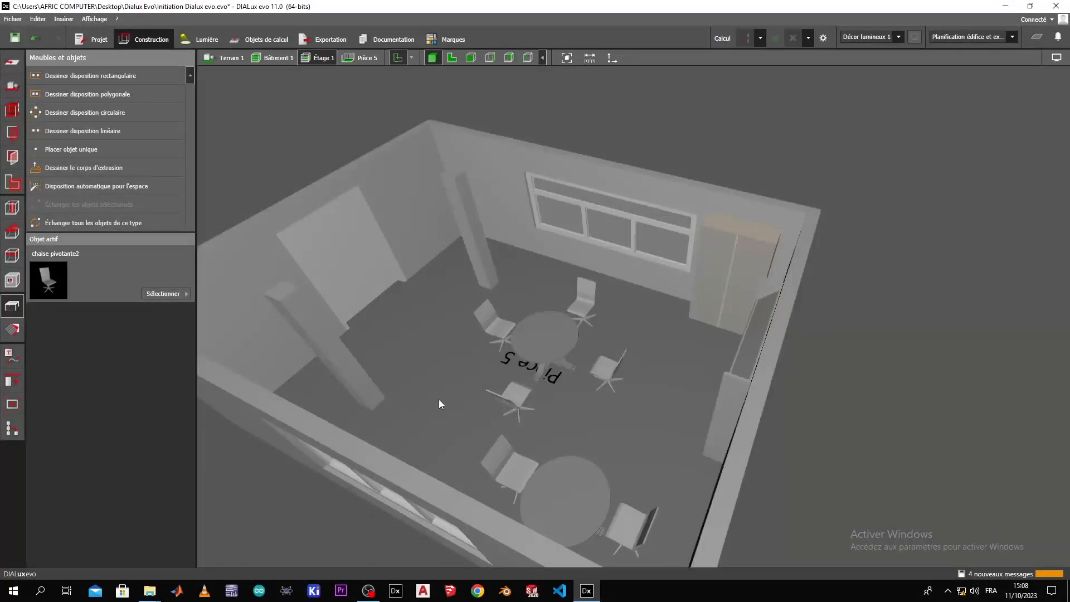
{"action": "right_click_drag", "start_coordinate": [487, 422], "coordinate": [583, 379]}
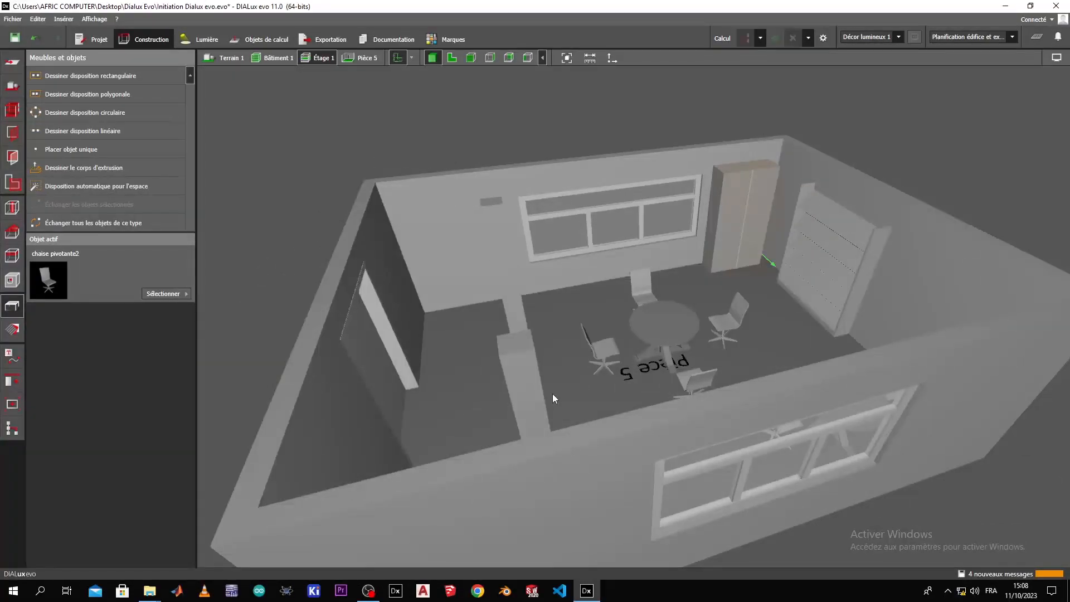